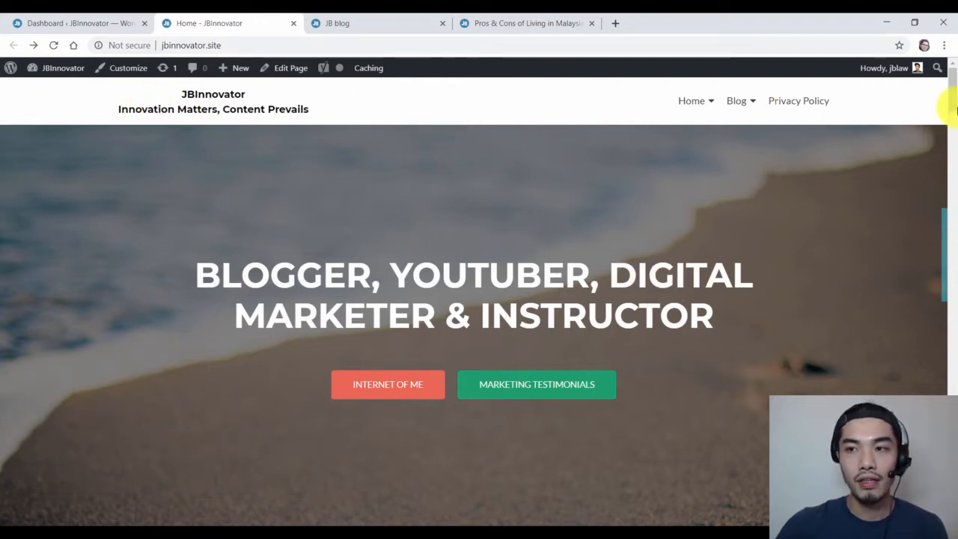
# Look over the site's home page and the JB blog listing page.
pyautogui.moveTo(953, 101); pyautogui.dragTo(940, 75)
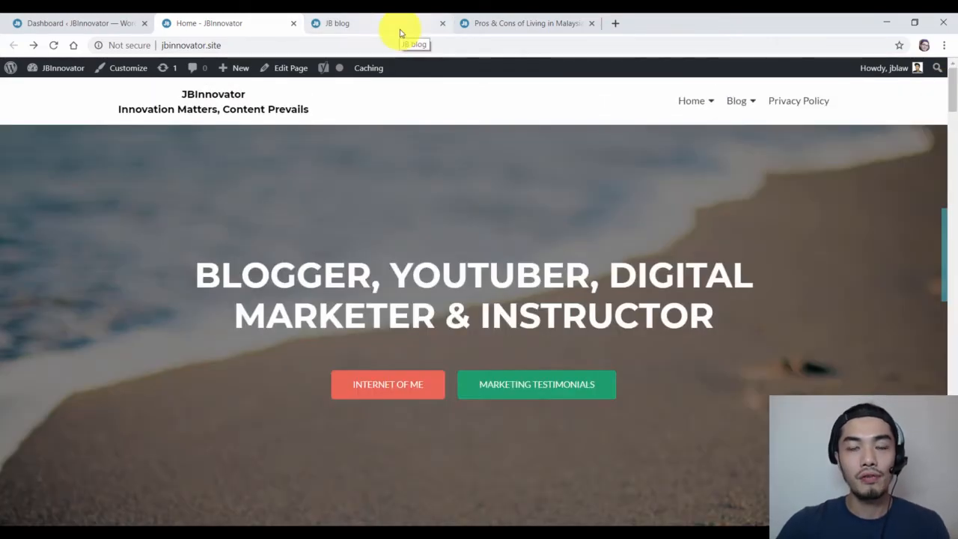
pyautogui.click(400, 30)
pyautogui.scroll(3, 454, 159)
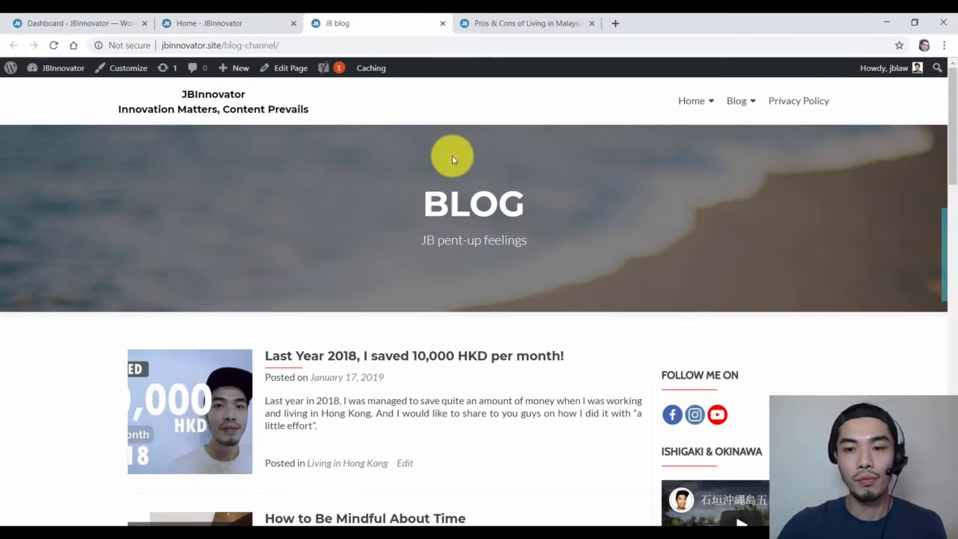
pyautogui.scroll(-3, 452, 157)
pyautogui.scroll(3, 452, 157)
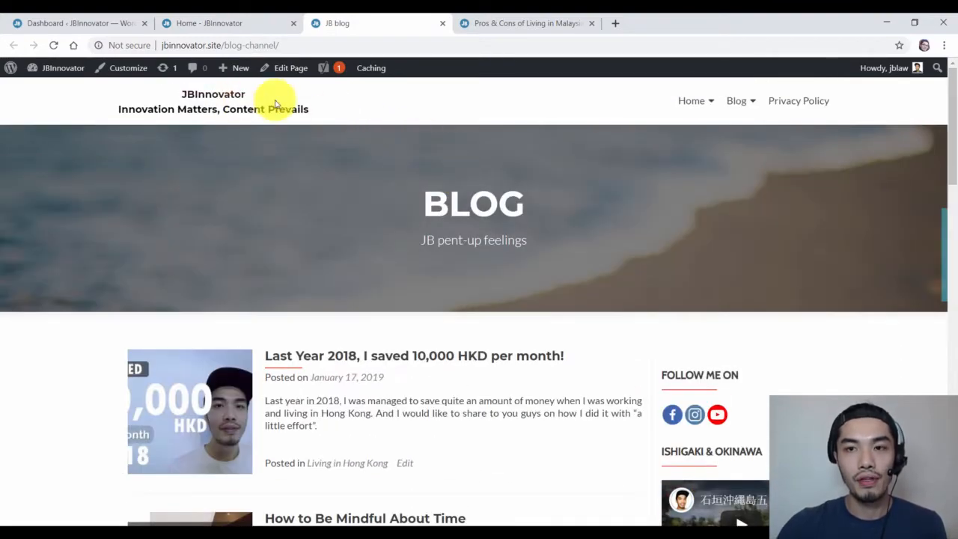
pyautogui.scroll(-5, 635, 146)
pyautogui.scroll(5, 704, 299)
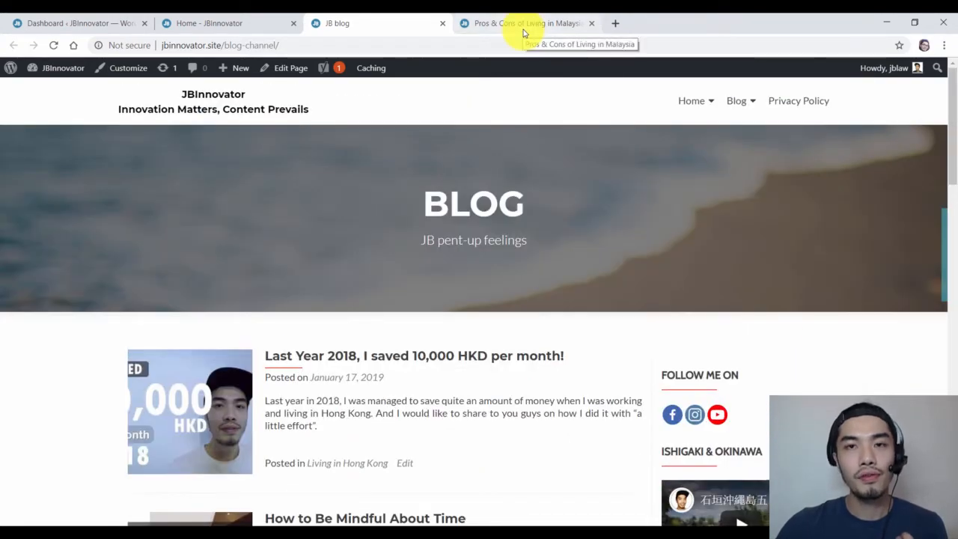
# Examine the sidebar of the Pros & Cons of Living in Malaysia post, briefly playing the Ishigaki & Okinawa video and viewing the recent posts.
pyautogui.click(522, 30)
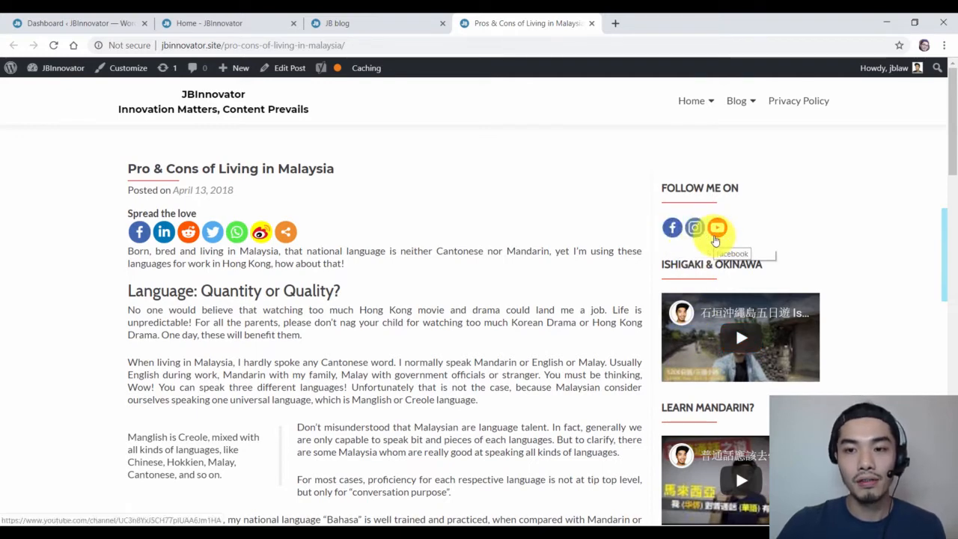
pyautogui.click(734, 338)
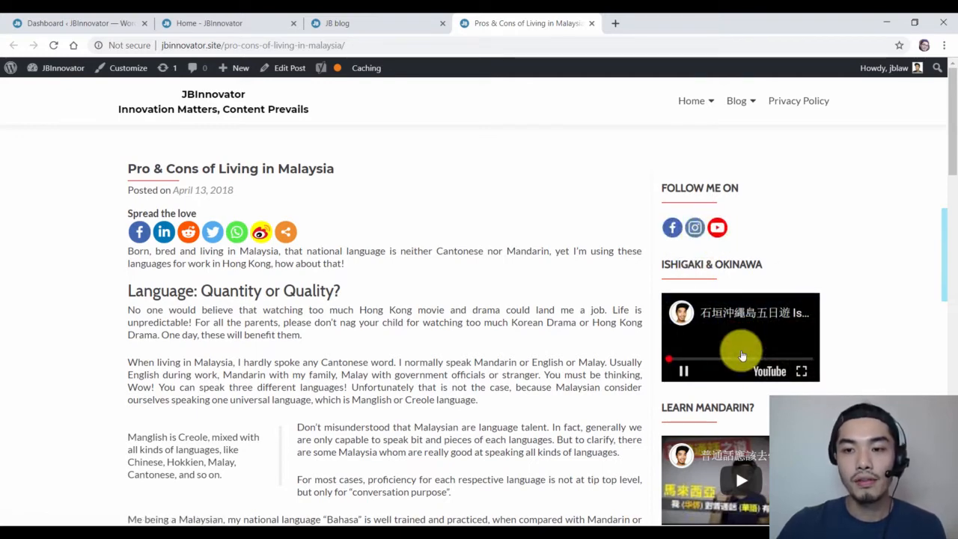
pyautogui.click(684, 372)
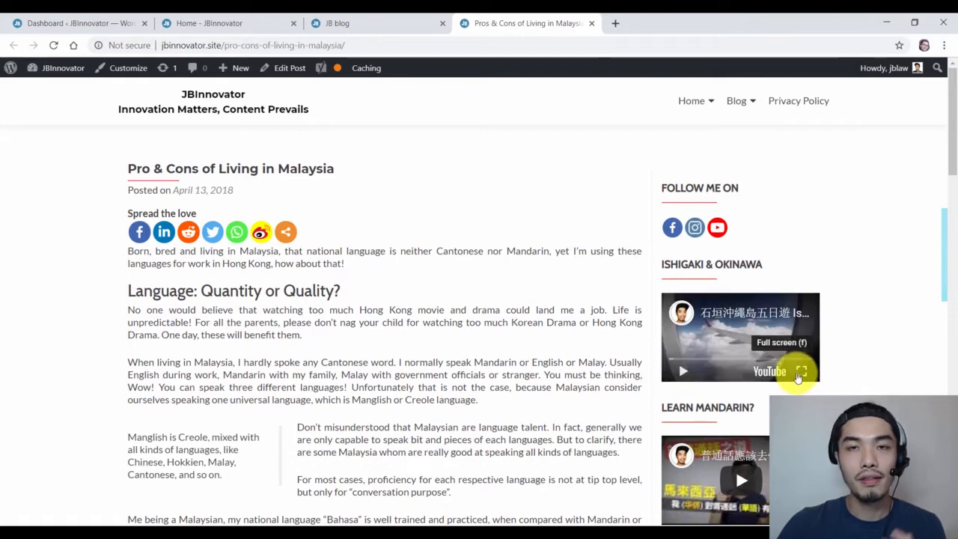
pyautogui.scroll(-4, 788, 372)
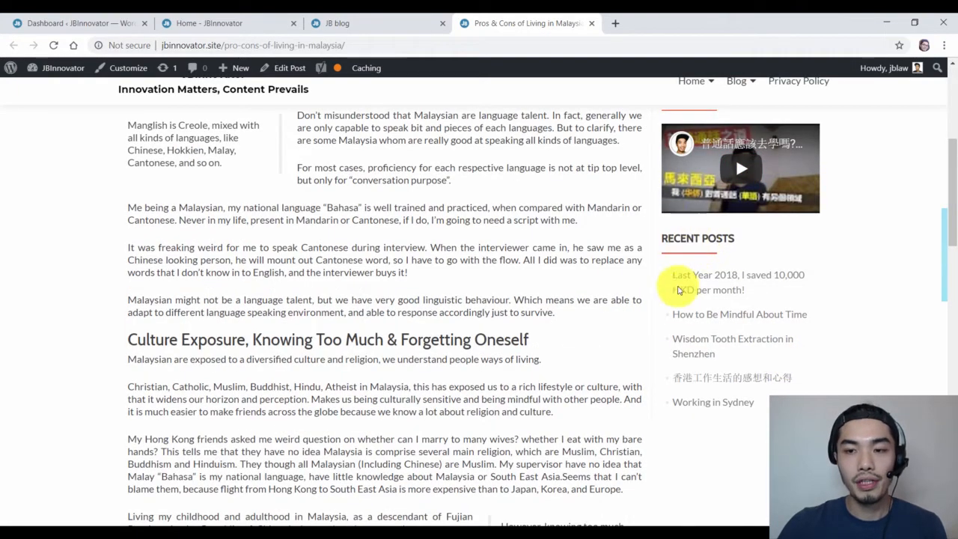
pyautogui.scroll(-1, 692, 405)
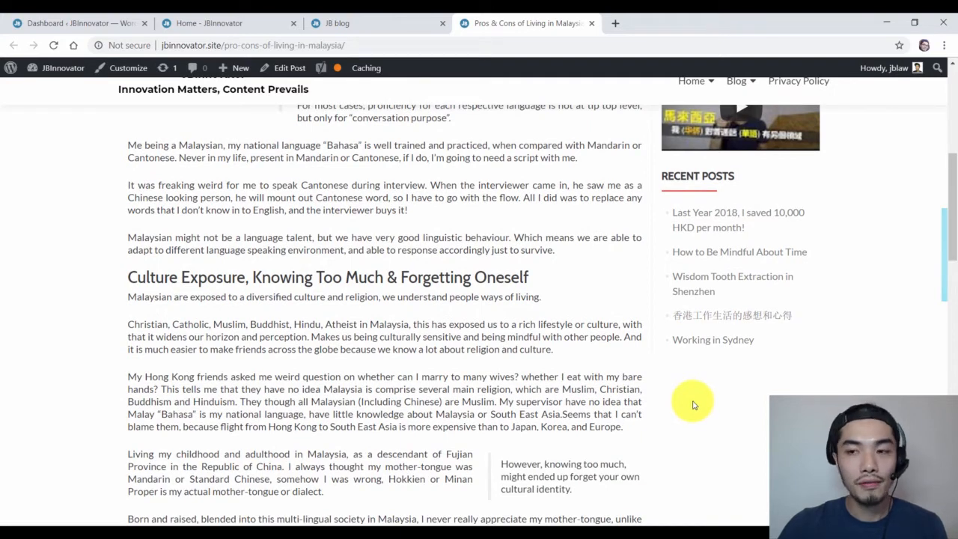
pyautogui.moveTo(952, 187); pyautogui.dragTo(952, 183)
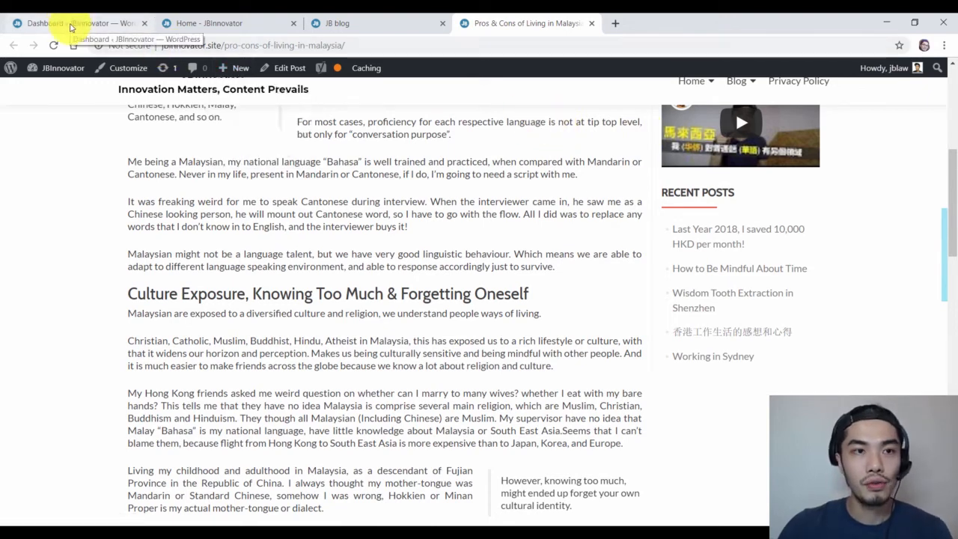
# Open the Widgets page from the WordPress dashboard and show the widgets in the Sidebar area.
pyautogui.click(70, 25)
pyautogui.moveTo(65, 356)
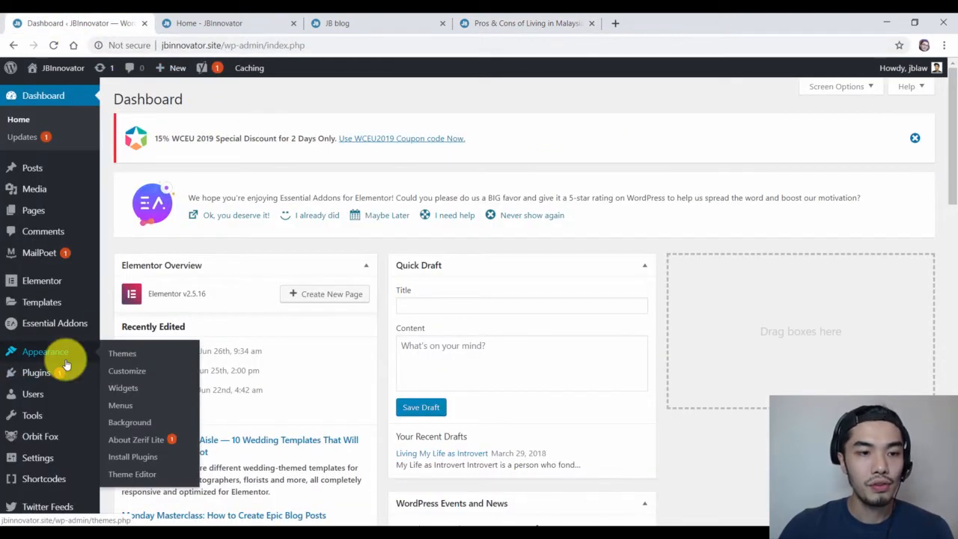
pyautogui.click(124, 387)
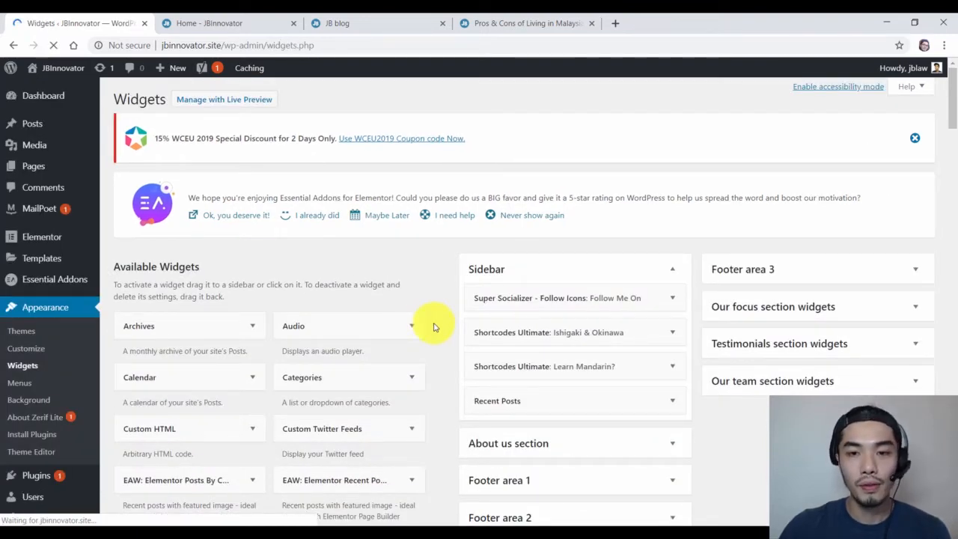
pyautogui.click(672, 268)
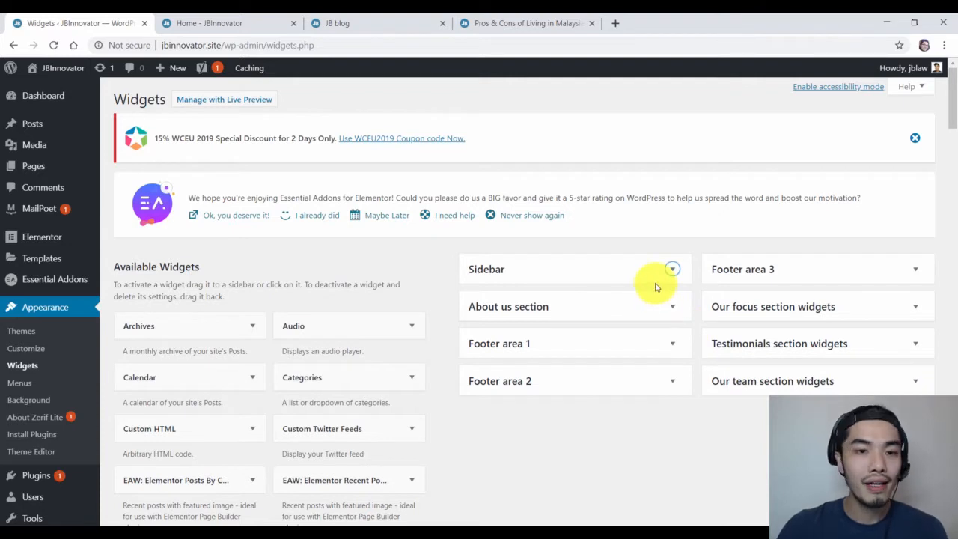
pyautogui.click(521, 272)
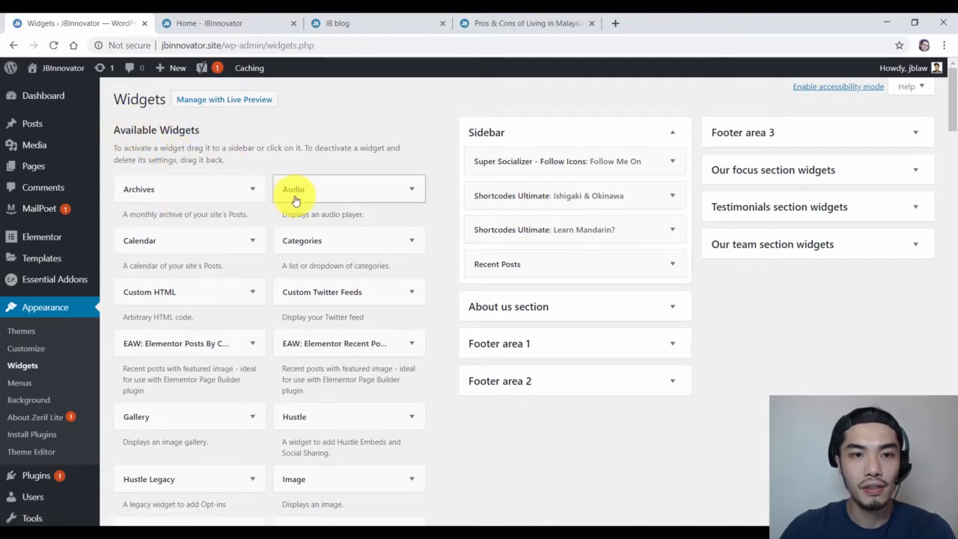
# Add the Audio widget at the top of the Sidebar area, and remove it again.
pyautogui.moveTo(296, 199); pyautogui.dragTo(553, 159)
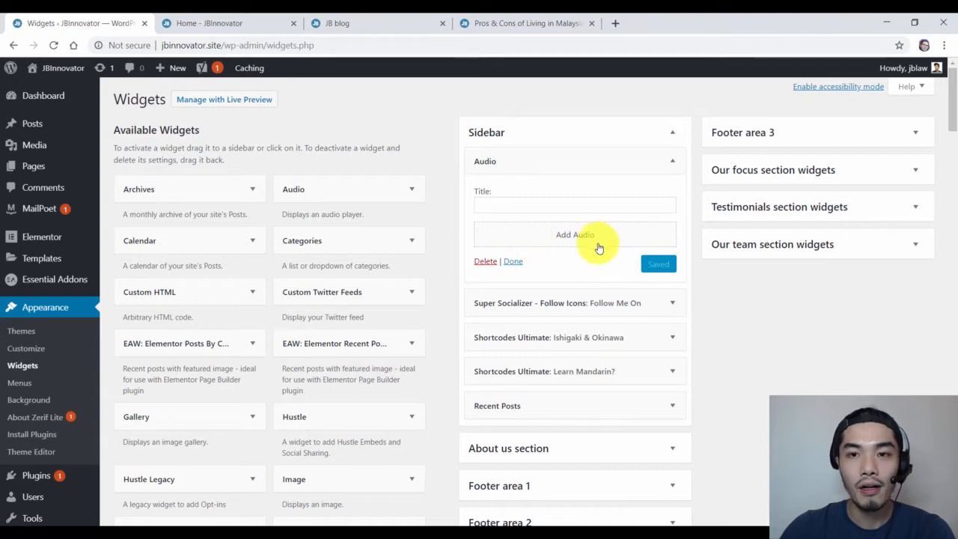
pyautogui.moveTo(673, 168); pyautogui.dragTo(211, 261)
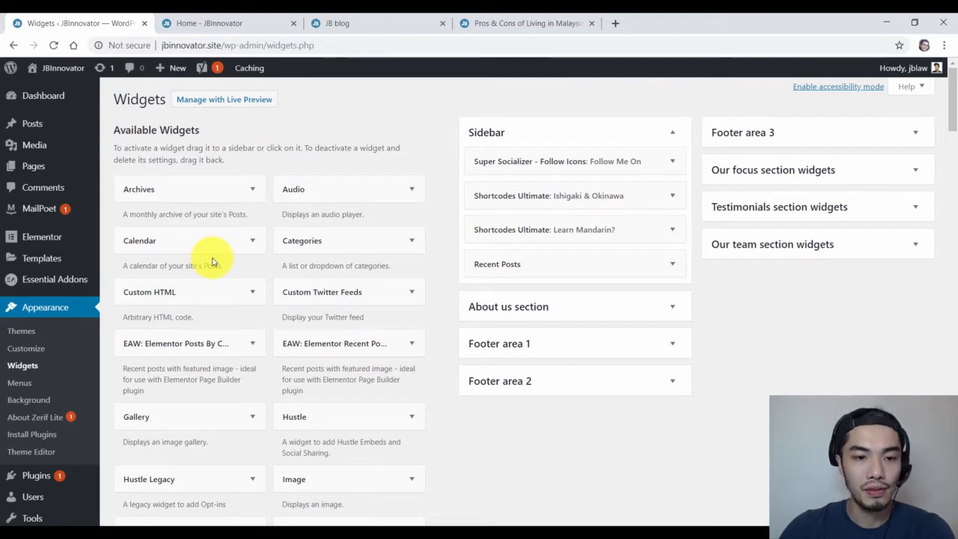
# Look through the available widgets and the settings of the Sidebar's Follow Me On widget.
pyautogui.scroll(-4, 211, 260)
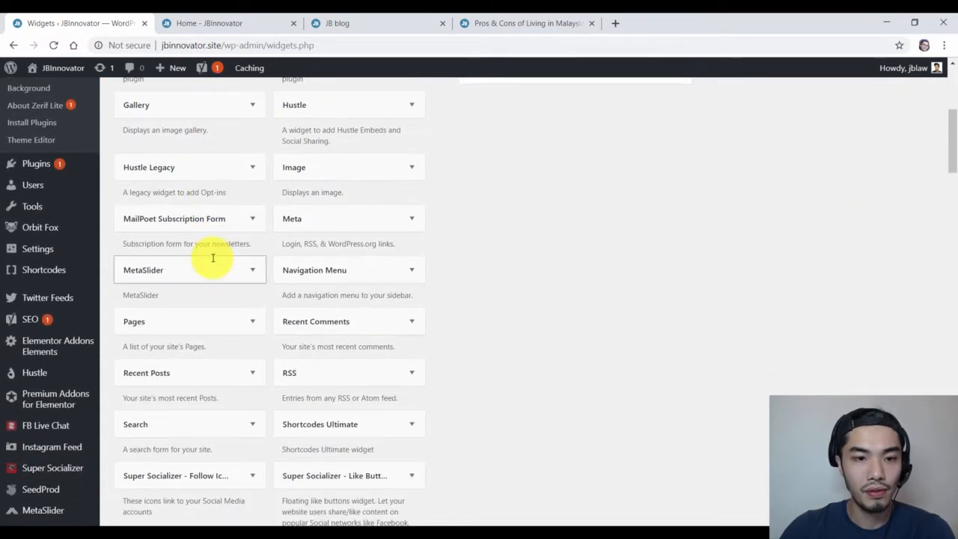
pyautogui.scroll(-1, 214, 260)
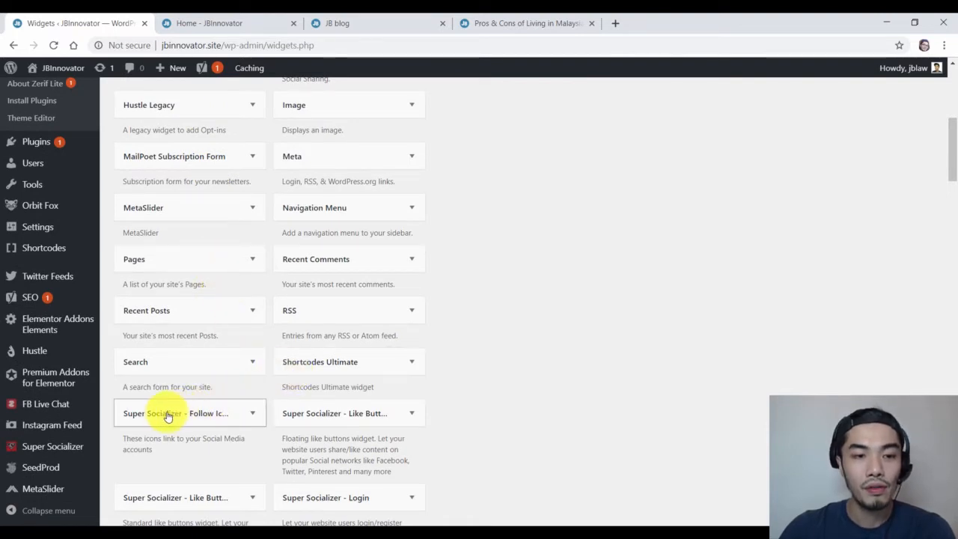
pyautogui.scroll(-6, 165, 420)
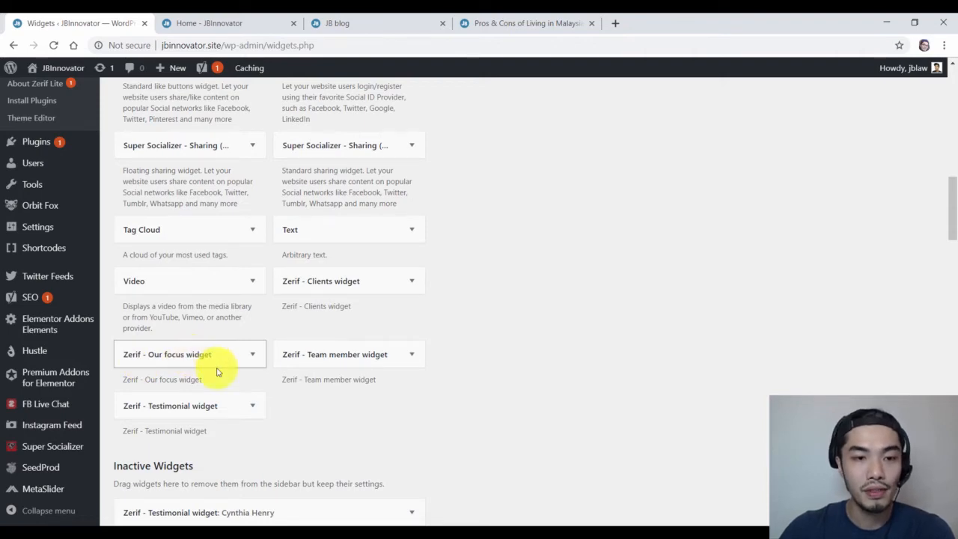
pyautogui.scroll(13, 199, 352)
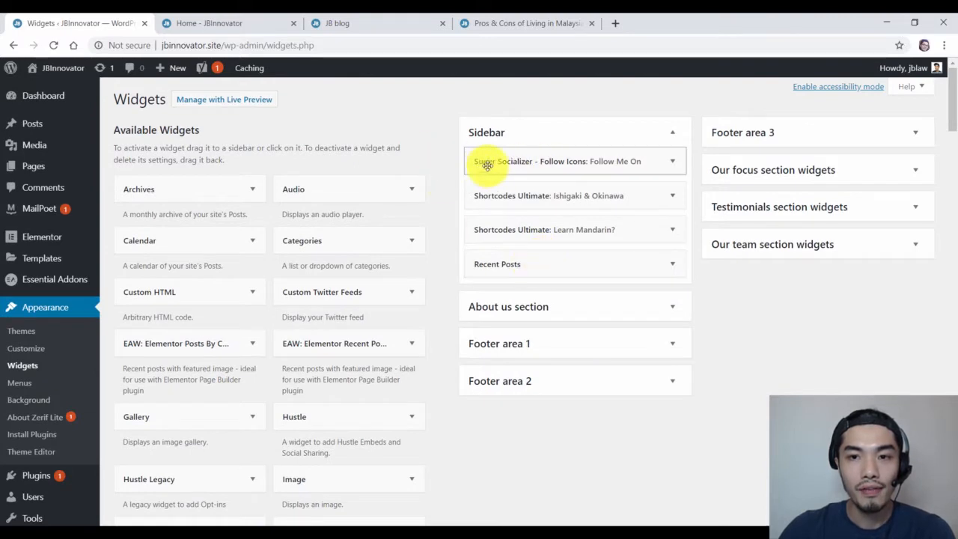
pyautogui.click(671, 164)
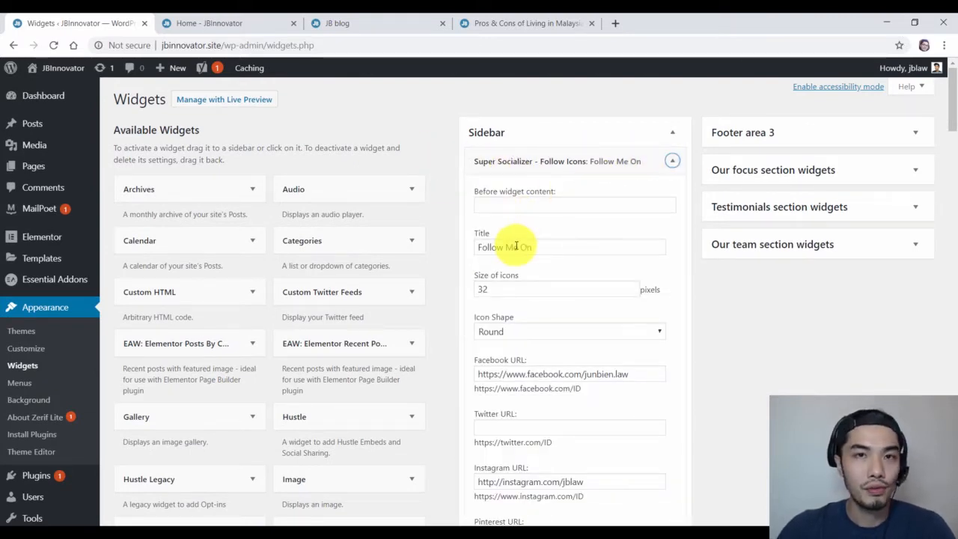
pyautogui.click(671, 161)
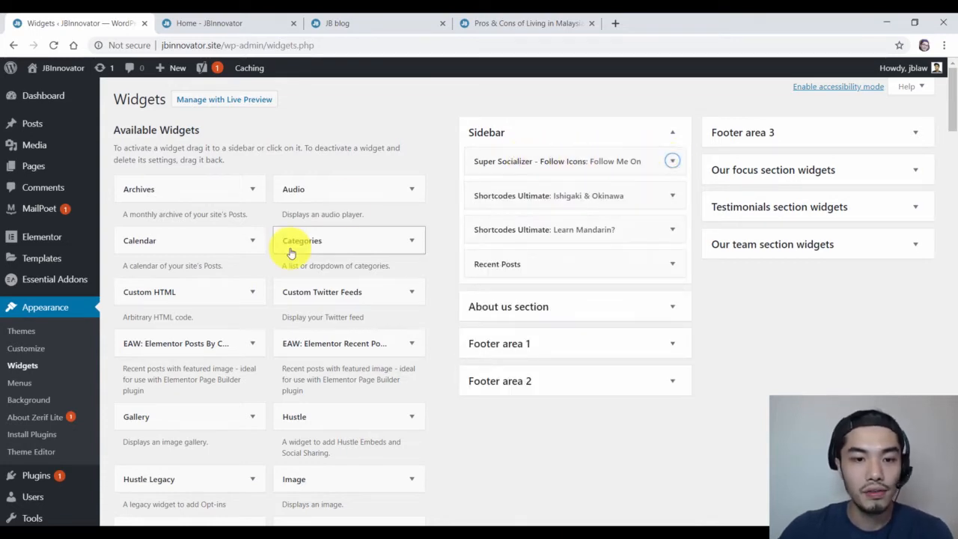
# Add another Super Socializer - Follow Icons widget at the top of the Sidebar area.
pyautogui.scroll(-7, 291, 246)
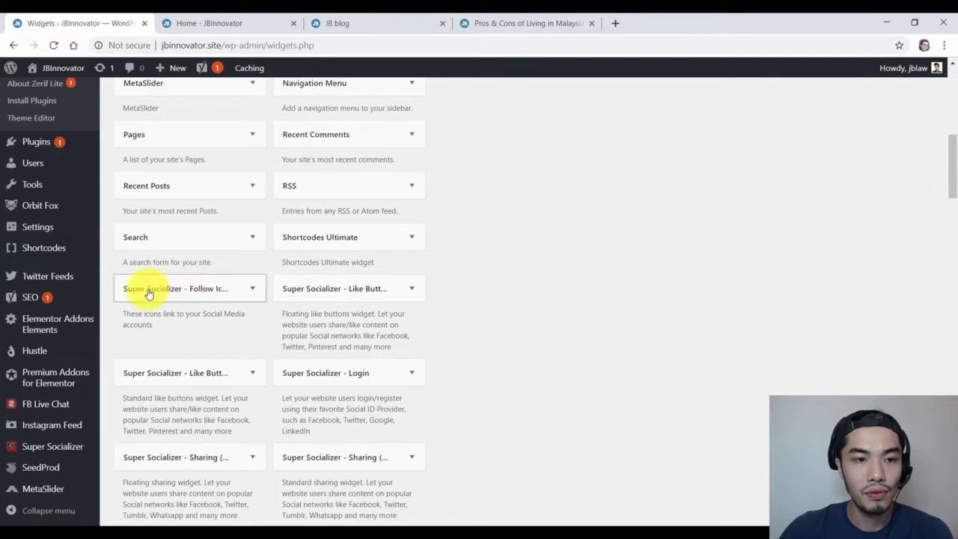
pyautogui.moveTo(135, 295); pyautogui.dragTo(562, 160)
pyautogui.scroll(5, 663, 309)
pyautogui.scroll(2, 663, 308)
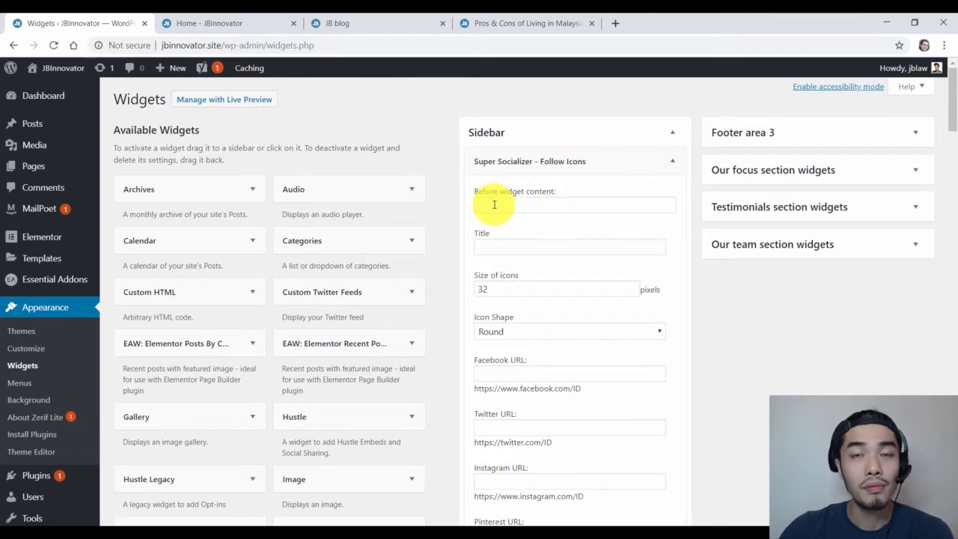
# Review the new Follow Icons widget's title, icon size, icon shape and social profile URL fields.
pyautogui.click(493, 204)
pyautogui.click(496, 246)
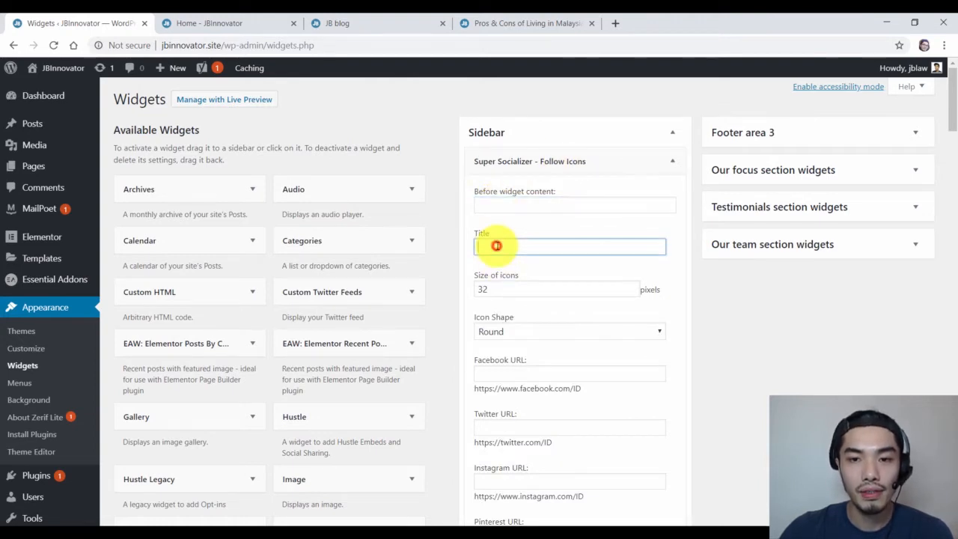
pyautogui.click(494, 291)
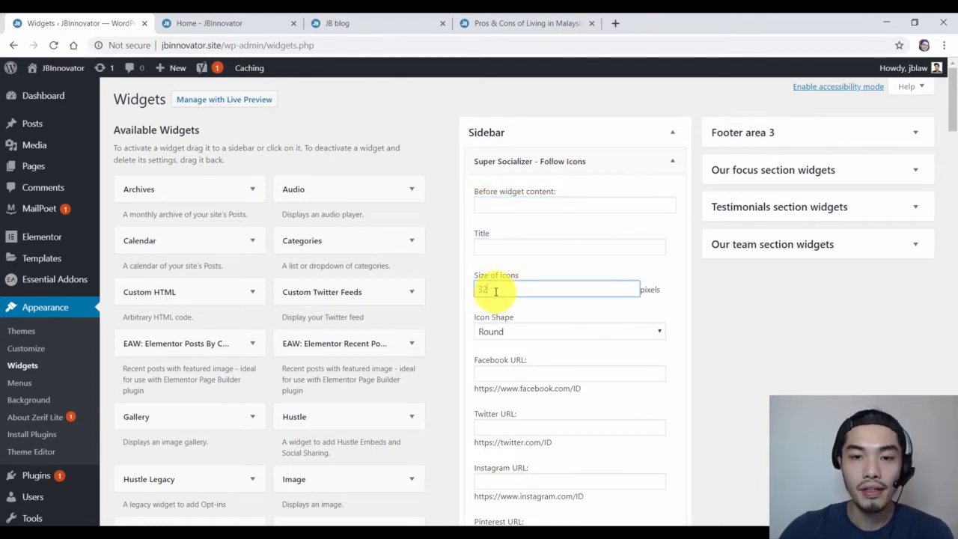
pyautogui.scroll(-2, 492, 254)
pyautogui.scroll(-1, 483, 205)
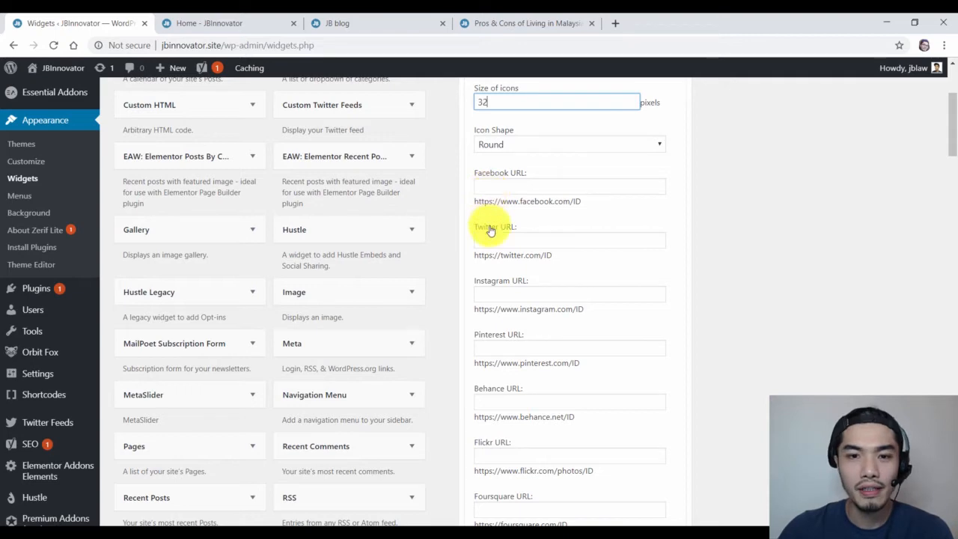
pyautogui.scroll(-1, 492, 231)
pyautogui.scroll(-5, 492, 234)
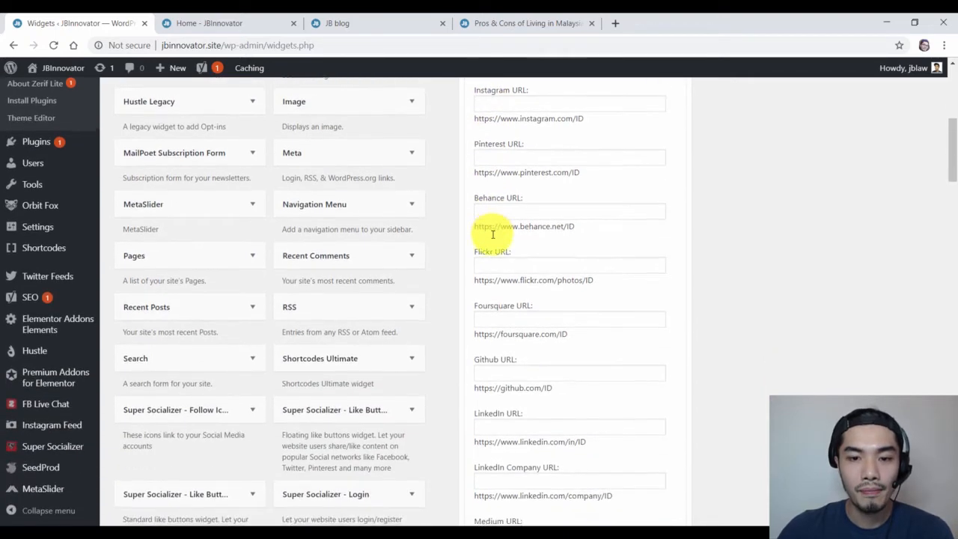
pyautogui.scroll(-3, 492, 258)
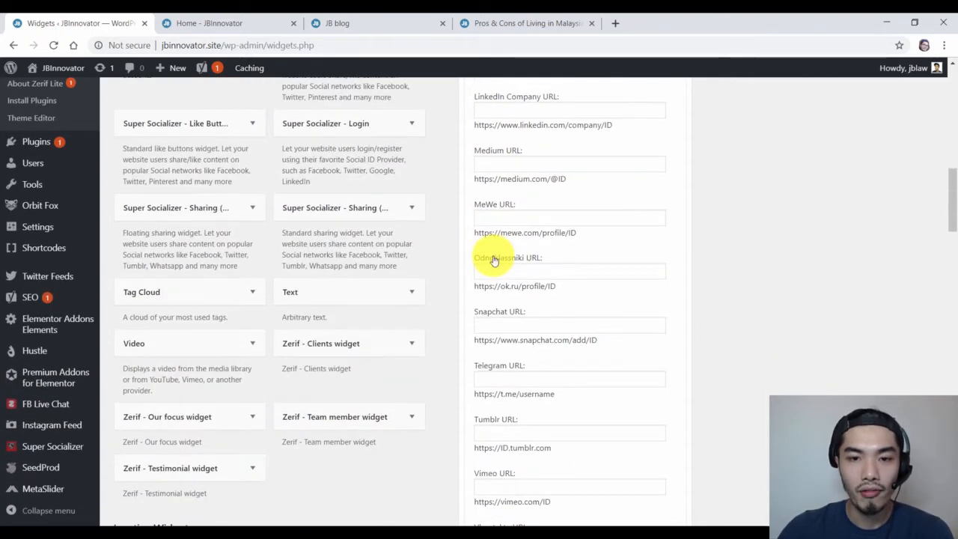
pyautogui.scroll(-2, 493, 257)
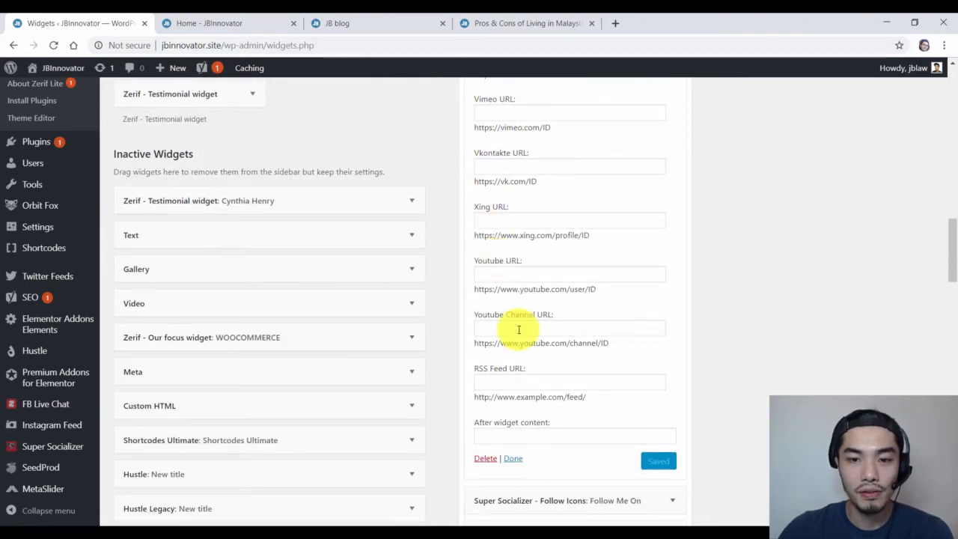
# Delete the untitled Super Socializer - Follow Icons widget from the Sidebar area.
pyautogui.scroll(15, 517, 327)
pyautogui.click(671, 161)
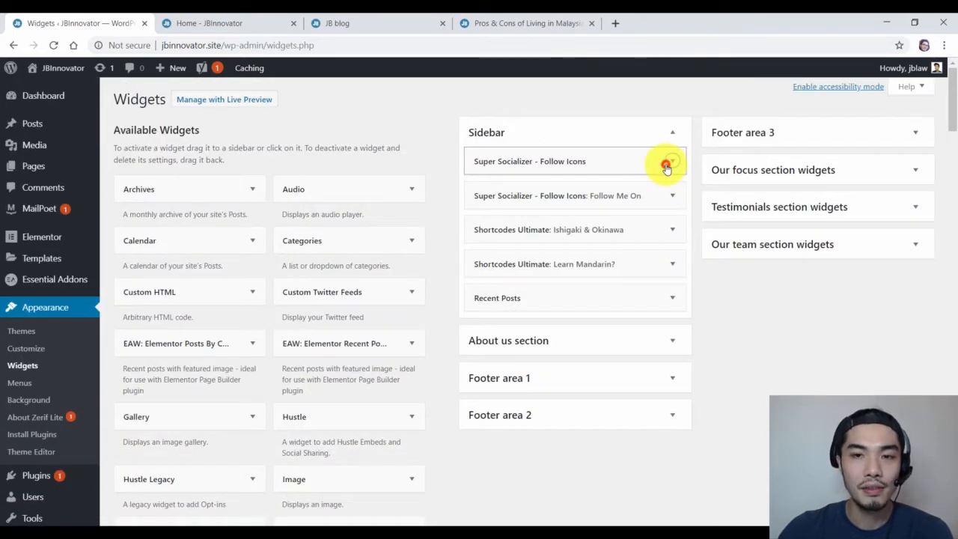
pyautogui.click(666, 164)
pyautogui.scroll(-12, 584, 172)
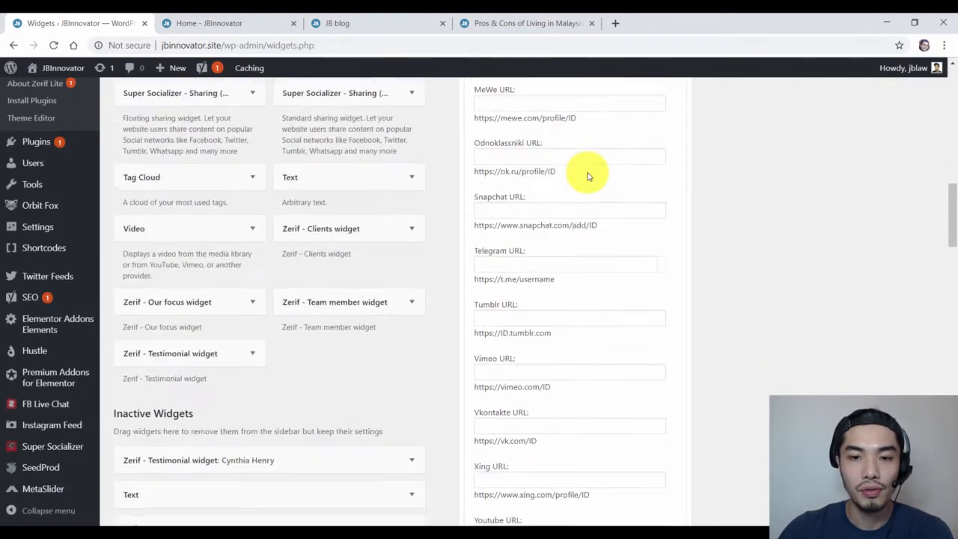
pyautogui.scroll(-5, 587, 176)
pyautogui.click(485, 397)
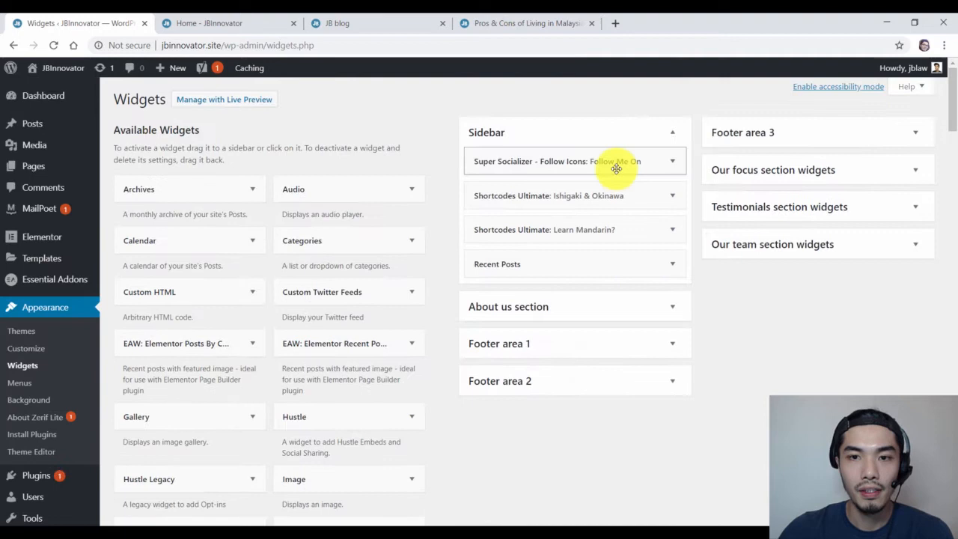
# Examine the Follow Me On widget's settings and compare them with the follow icons on the JB blog page.
pyautogui.click(614, 164)
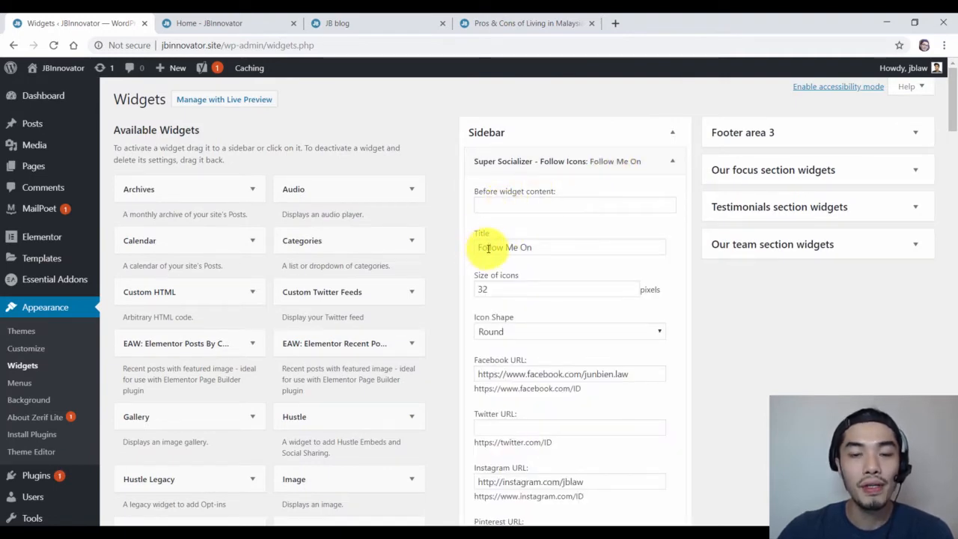
pyautogui.click(336, 22)
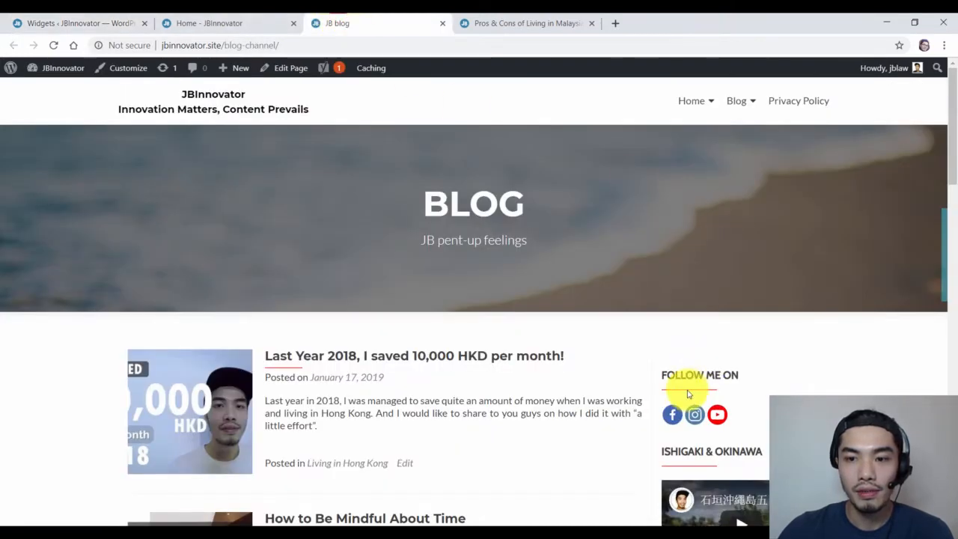
# Collapse the Follow Me On widget and add a Shortcodes Ultimate widget directly below it in the Sidebar area.
pyautogui.scroll(-3, 683, 382)
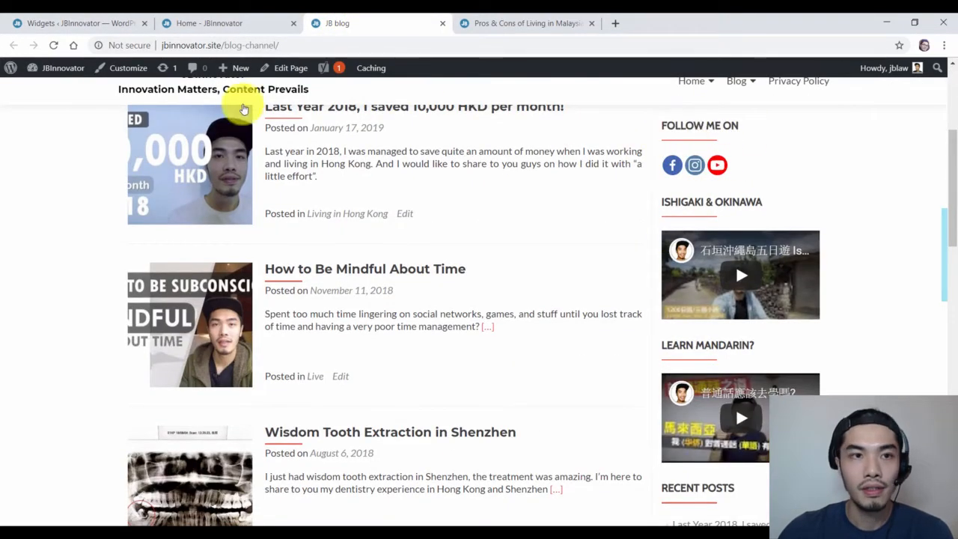
pyautogui.click(90, 24)
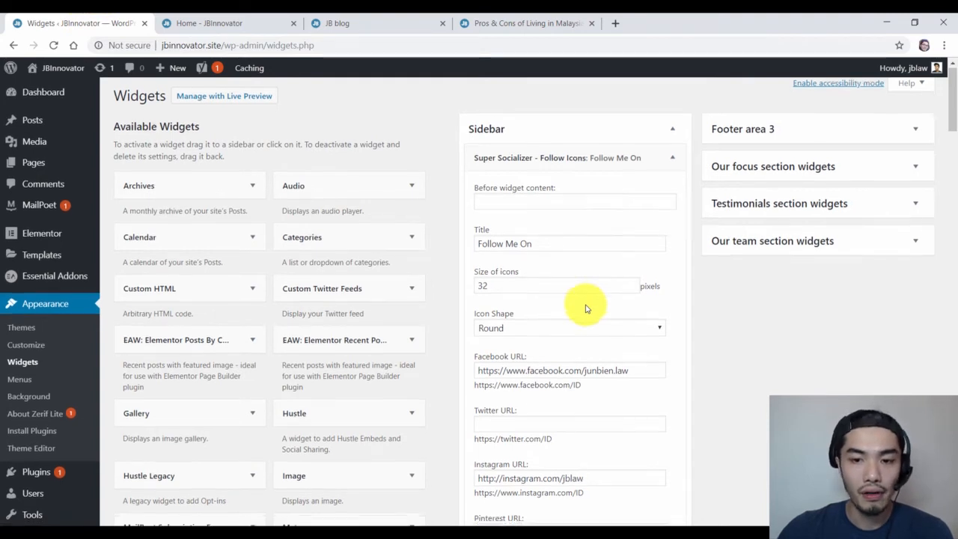
pyautogui.scroll(-3, 586, 308)
pyautogui.scroll(2, 586, 306)
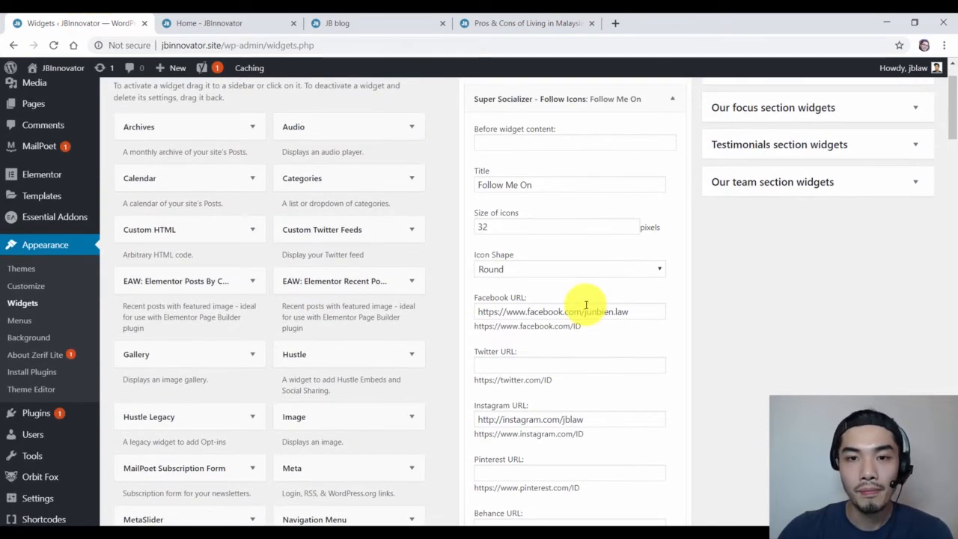
pyautogui.click(631, 103)
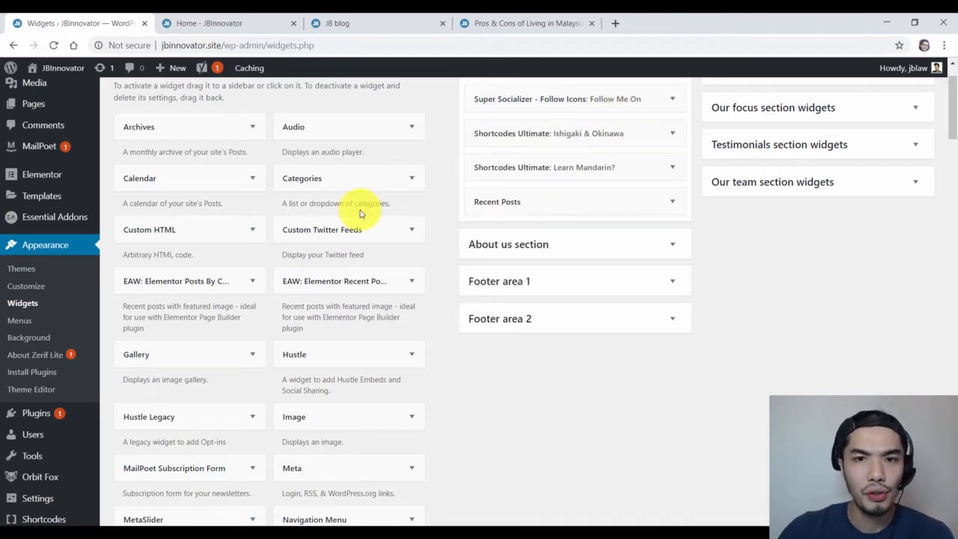
pyautogui.scroll(-5, 359, 213)
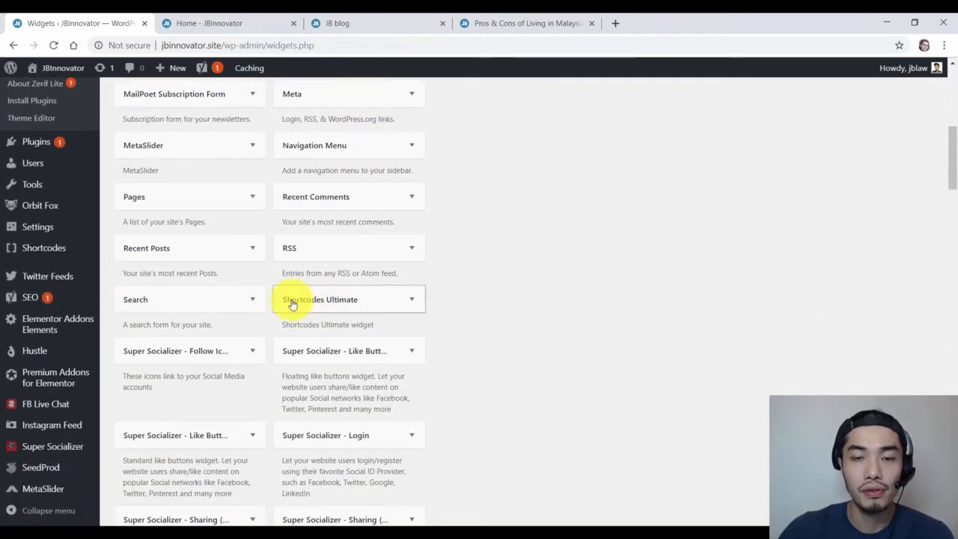
pyautogui.moveTo(292, 303); pyautogui.dragTo(522, 194)
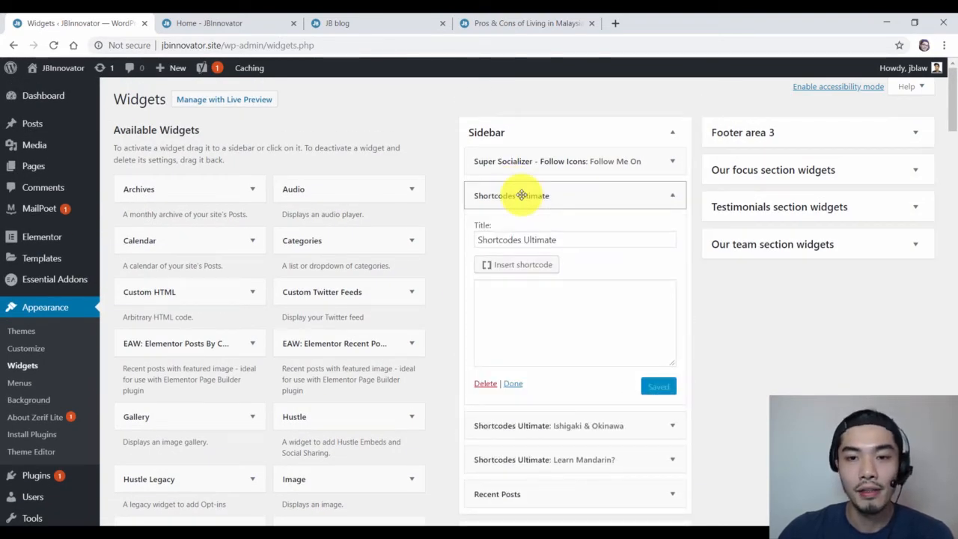
pyautogui.click(506, 266)
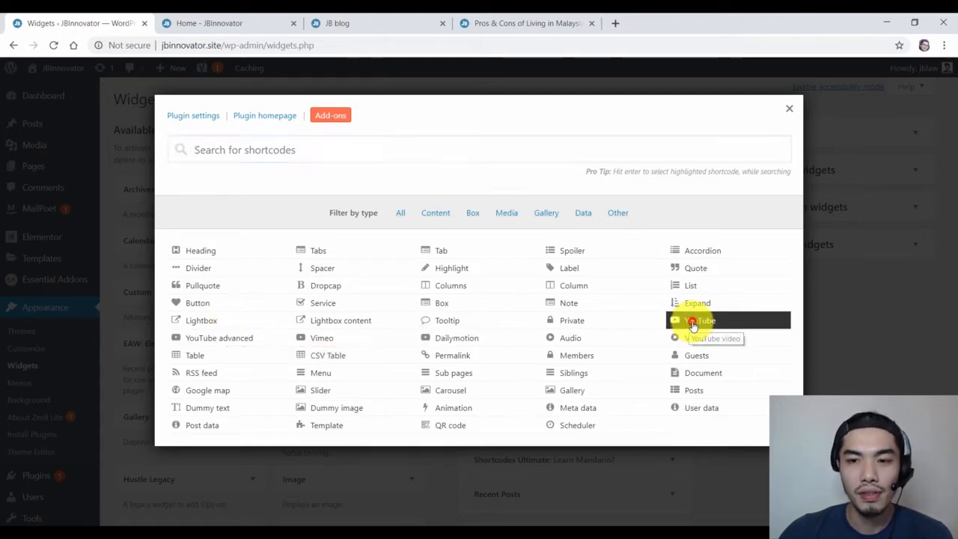
pyautogui.click(693, 326)
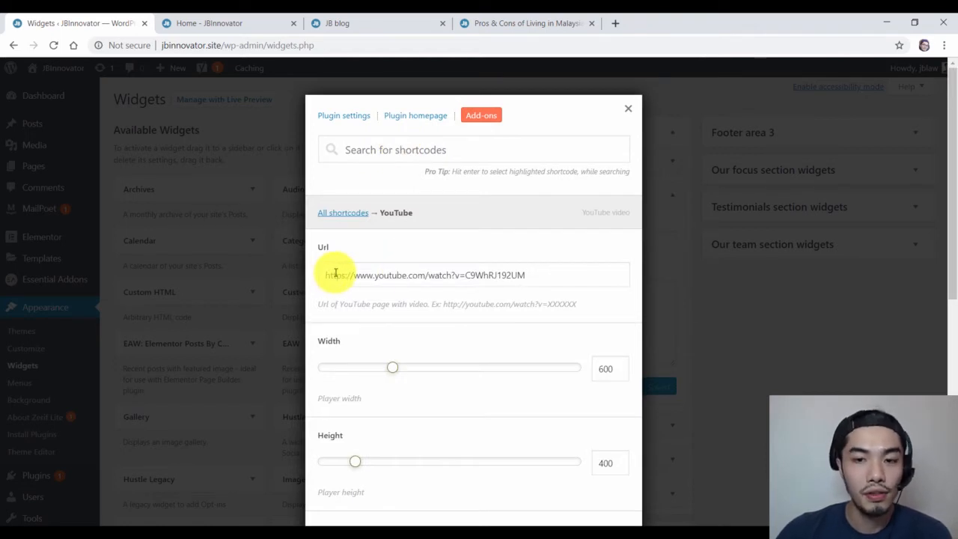
pyautogui.scroll(-3, 340, 269)
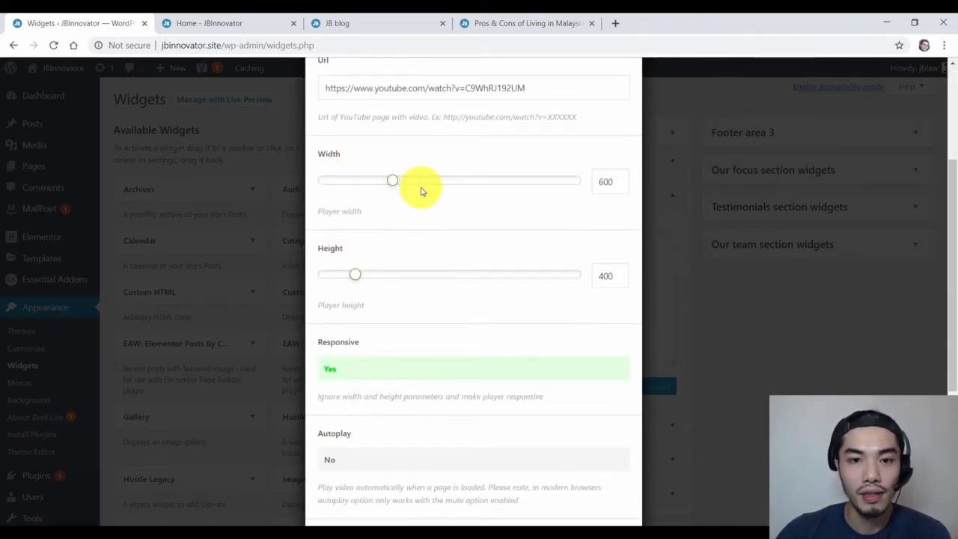
pyautogui.scroll(-2, 329, 250)
pyautogui.scroll(-1, 338, 254)
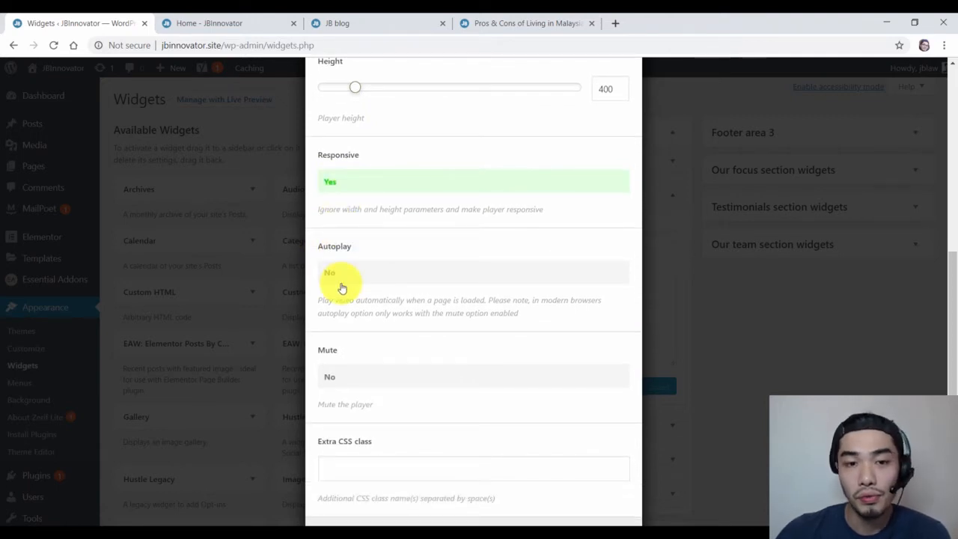
pyautogui.scroll(-2, 340, 288)
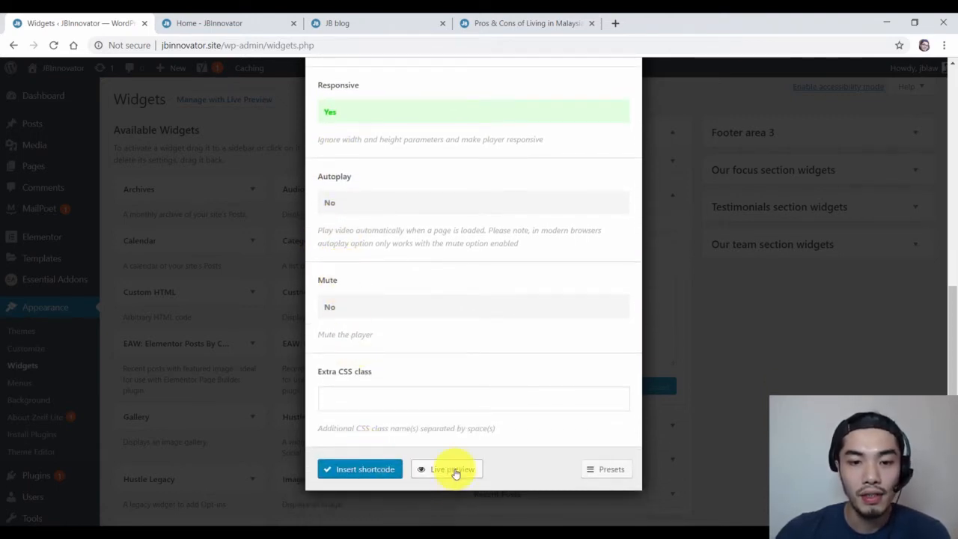
pyautogui.click(449, 470)
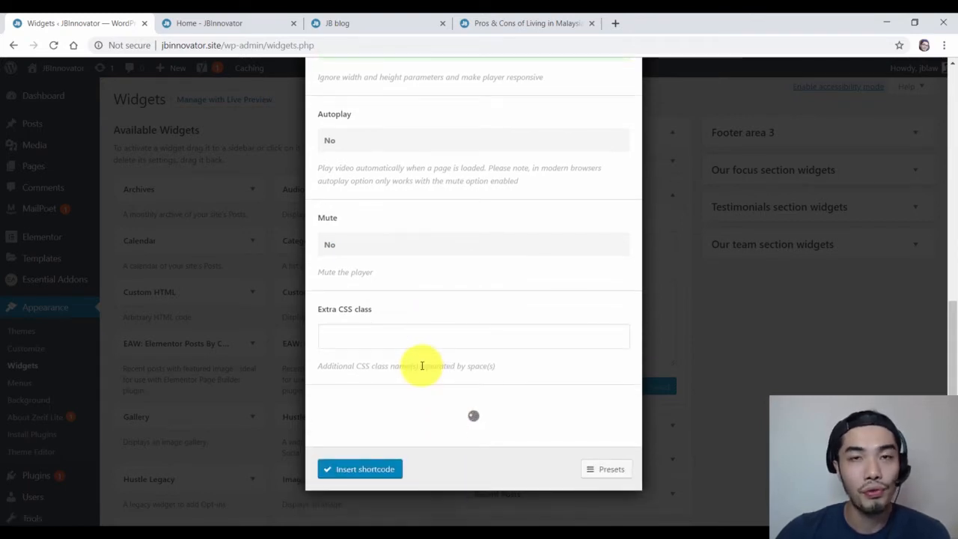
pyautogui.scroll(-3, 421, 365)
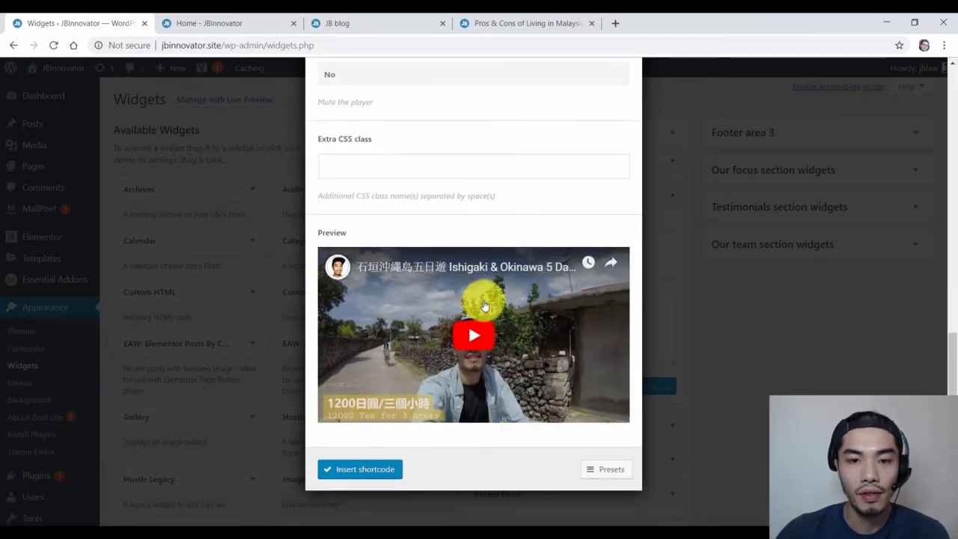
pyautogui.click(360, 468)
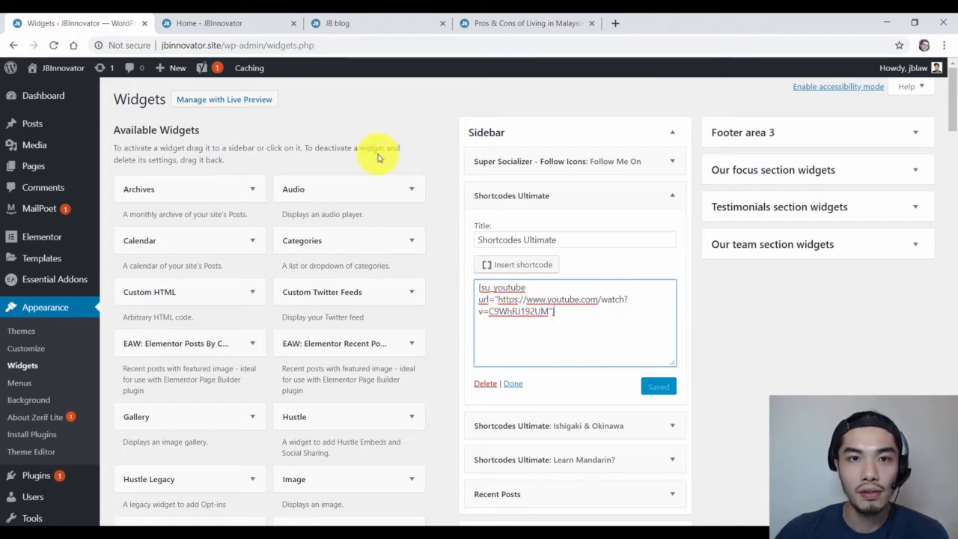
# Reload the JB blog page and compare the new sidebar video and its heading with the Shortcodes Ultimate widget's title field.
pyautogui.click(360, 23)
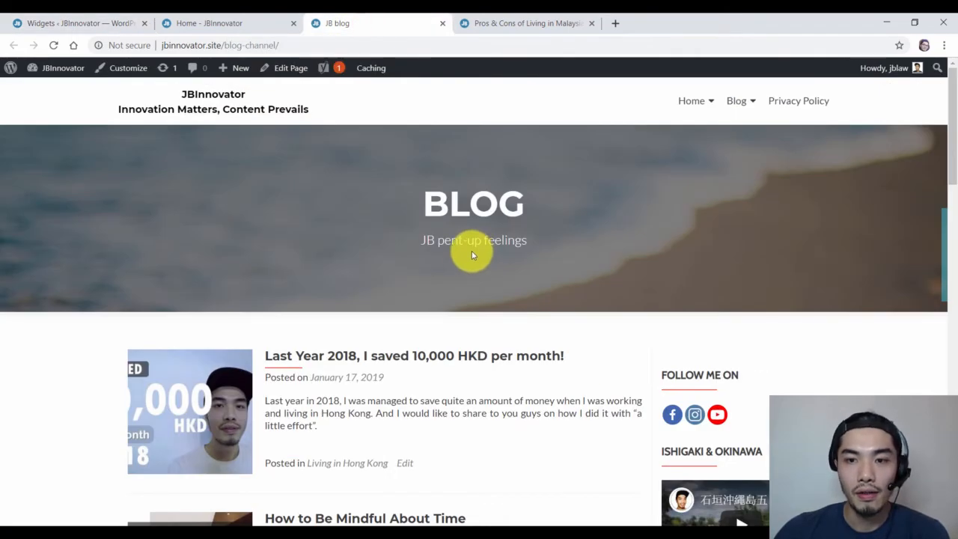
pyautogui.scroll(-2, 473, 253)
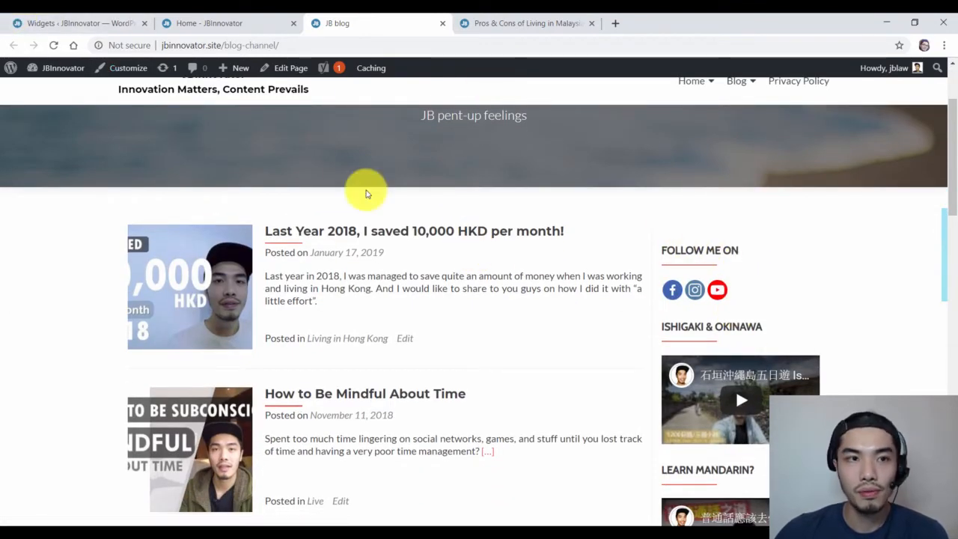
pyautogui.click(53, 45)
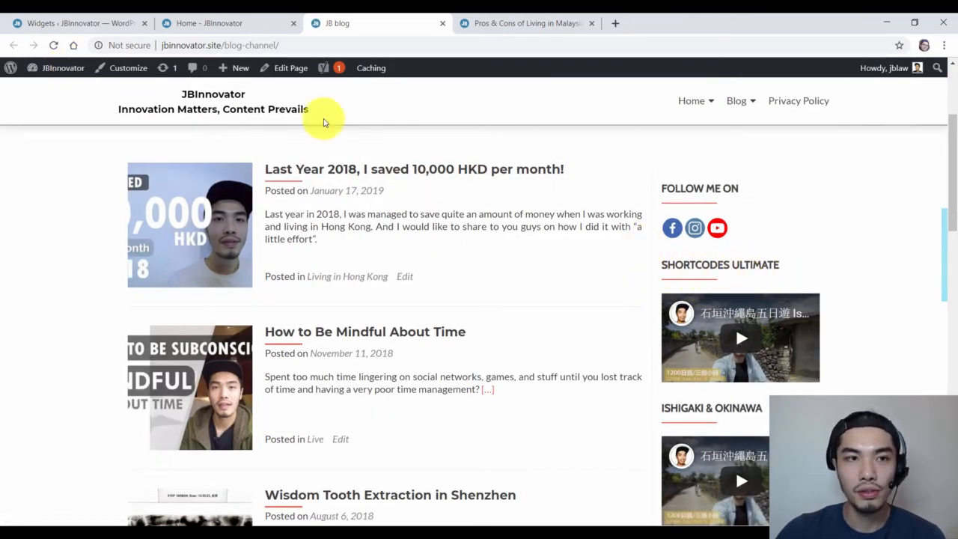
pyautogui.click(96, 23)
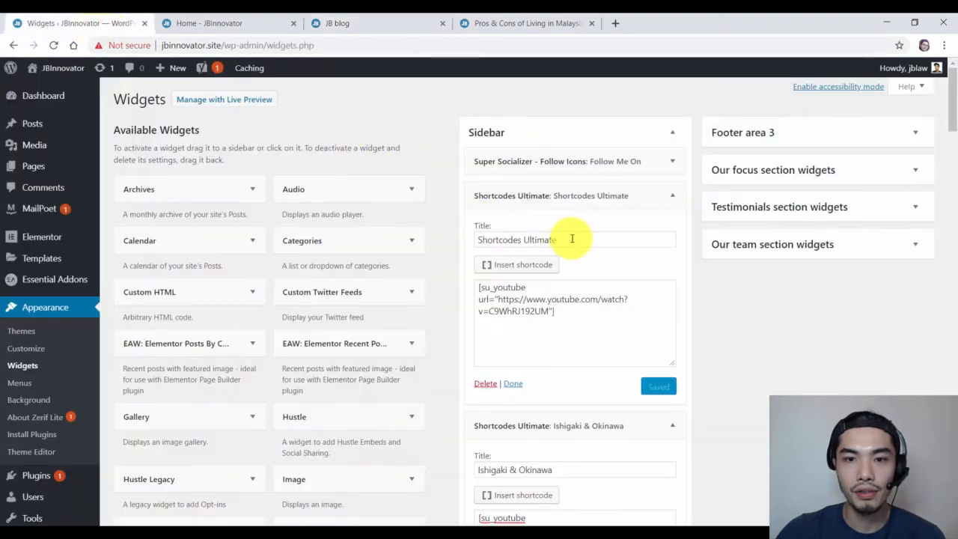
pyautogui.moveTo(571, 237); pyautogui.dragTo(475, 229)
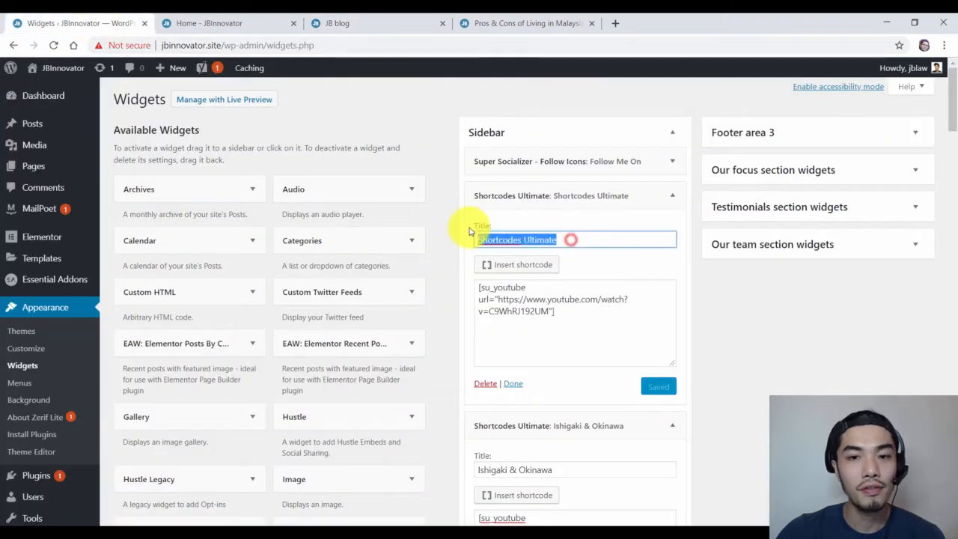
pyautogui.click(373, 28)
pyautogui.scroll(-2, 741, 365)
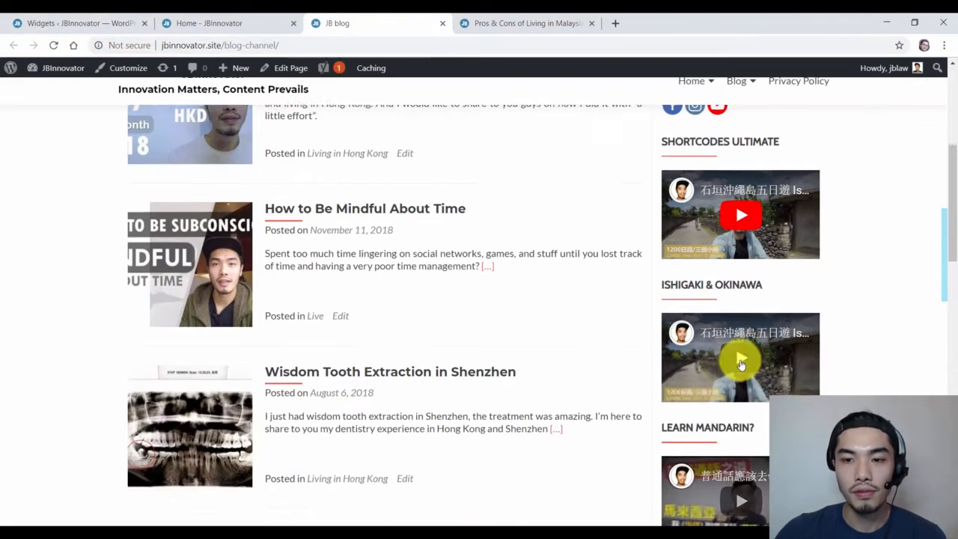
pyautogui.scroll(-1, 729, 338)
pyautogui.scroll(2, 722, 305)
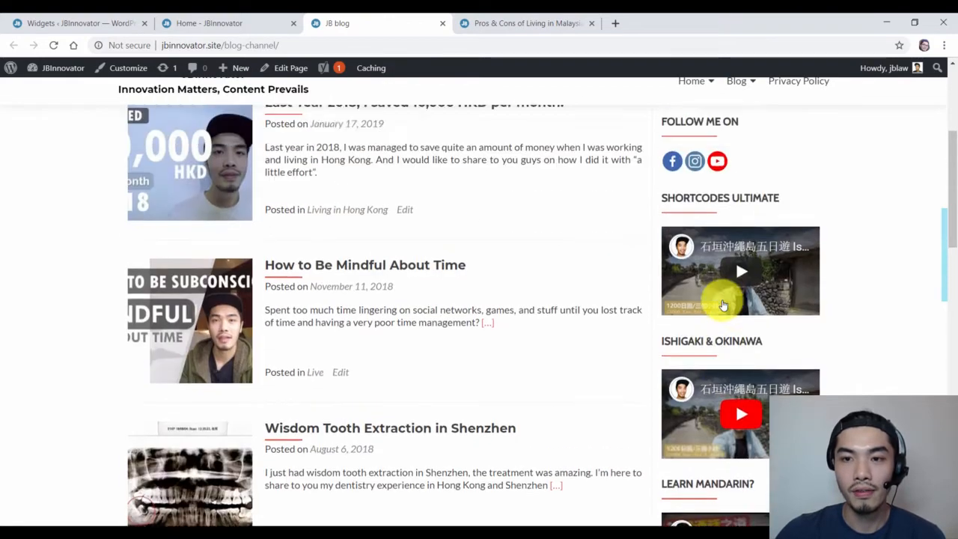
pyautogui.scroll(2, 722, 305)
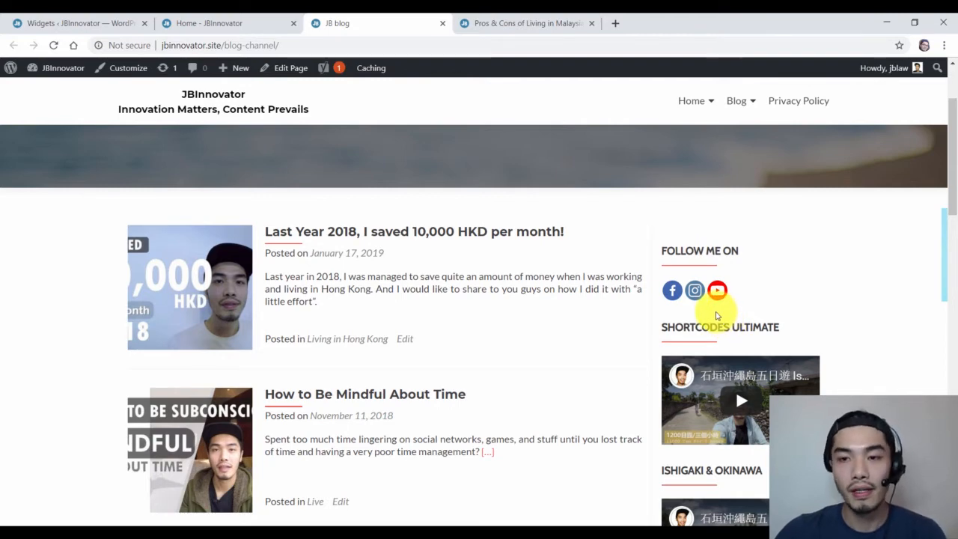
# Delete the Shortcodes Ultimate widget below the Follow Me On widget from the Sidebar area.
pyautogui.click(74, 24)
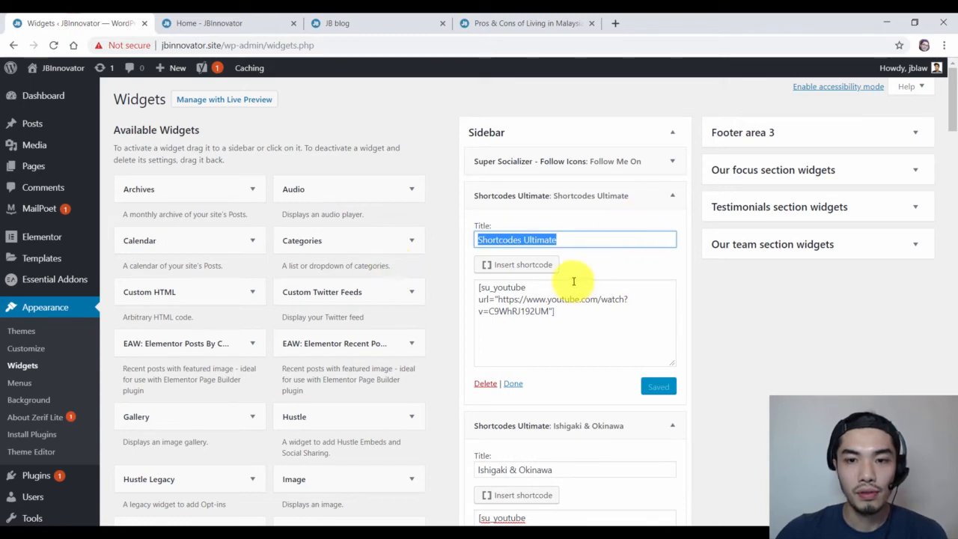
pyautogui.click(486, 385)
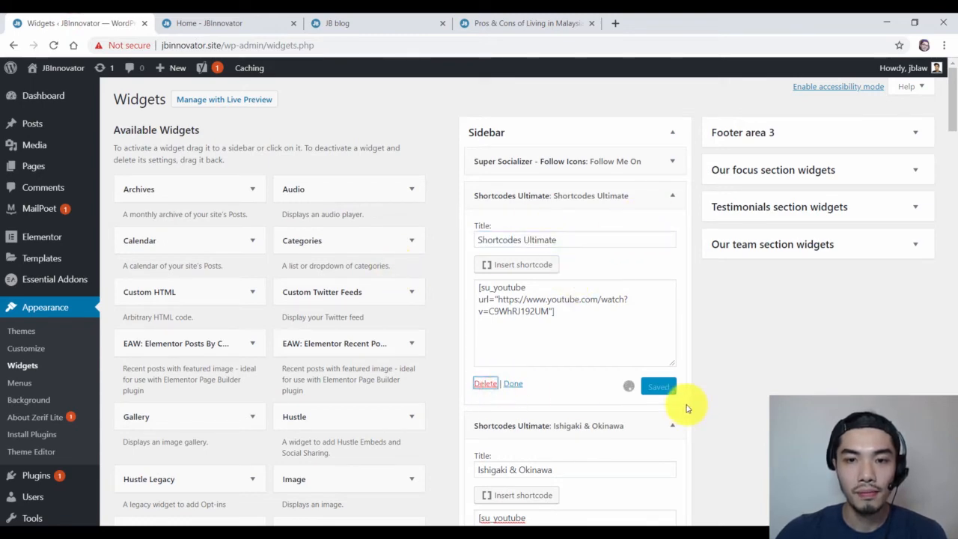
# Add a Zerif - Testimonial widget at the top of the Sidebar area, above the Follow Me On widget.
pyautogui.scroll(-5, 261, 321)
pyautogui.scroll(-1, 253, 358)
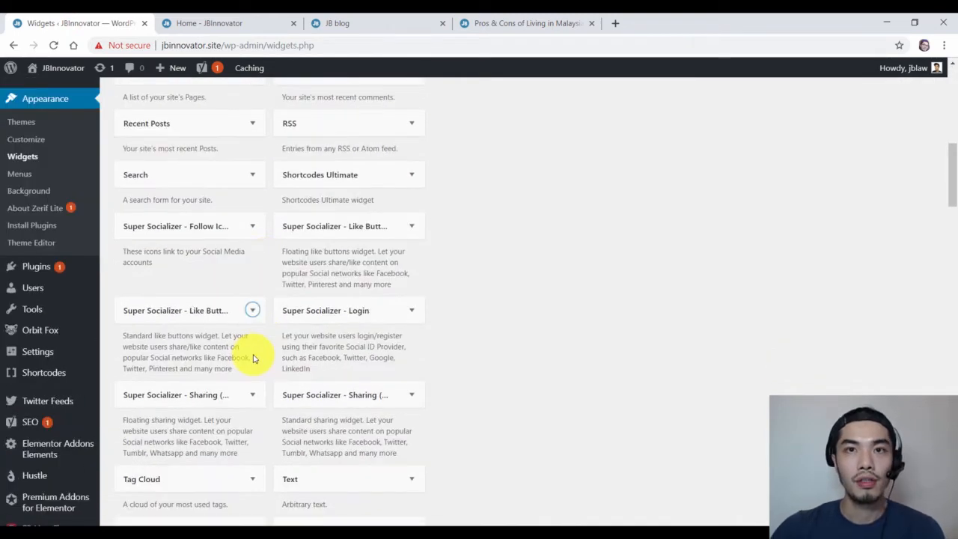
pyautogui.scroll(-4, 252, 357)
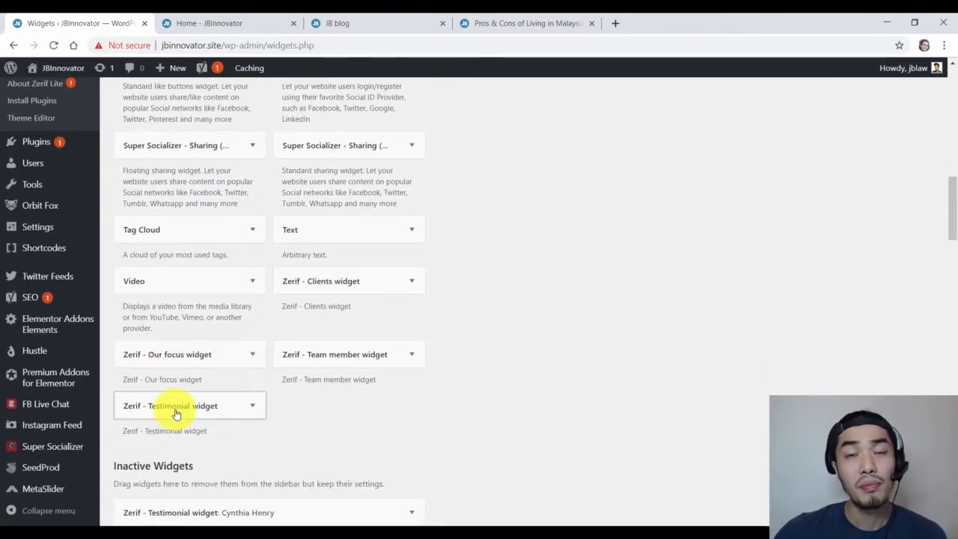
pyautogui.moveTo(166, 409); pyautogui.dragTo(551, 163)
pyautogui.scroll(15, 707, 342)
# Fill in the testimonial with the author's name, the author details "consultant" and the text "He is Amazing", and save the widget.
pyautogui.click(496, 205)
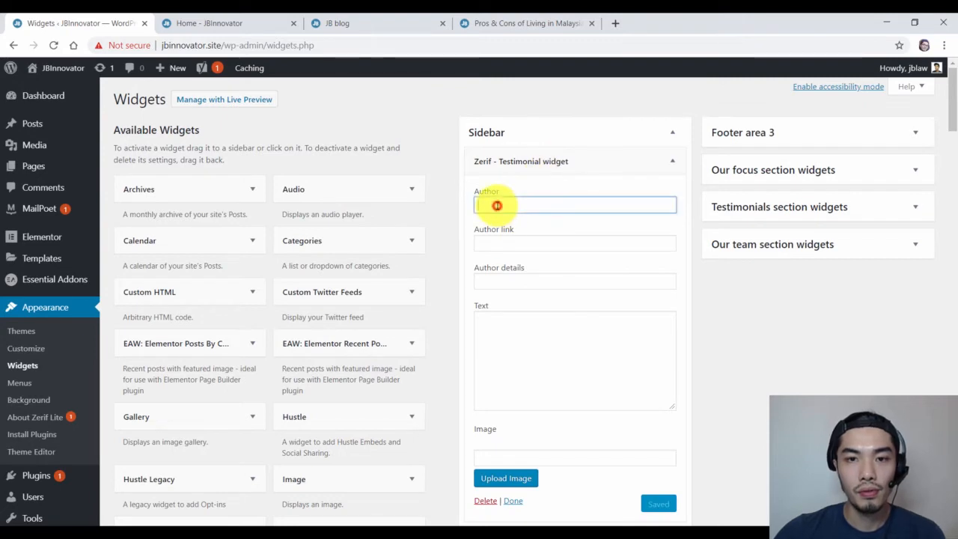
pyautogui.write('jb')
pyautogui.click(509, 242)
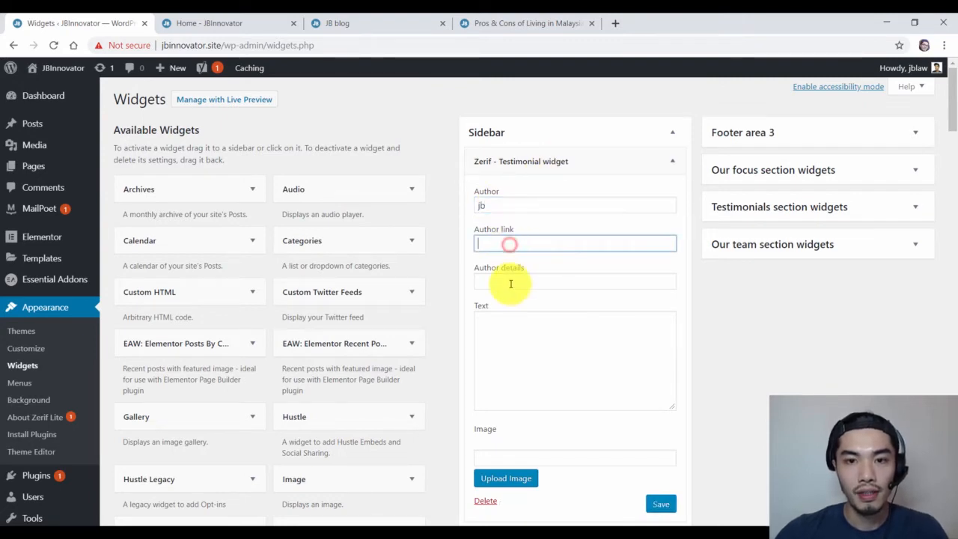
pyautogui.click(509, 282)
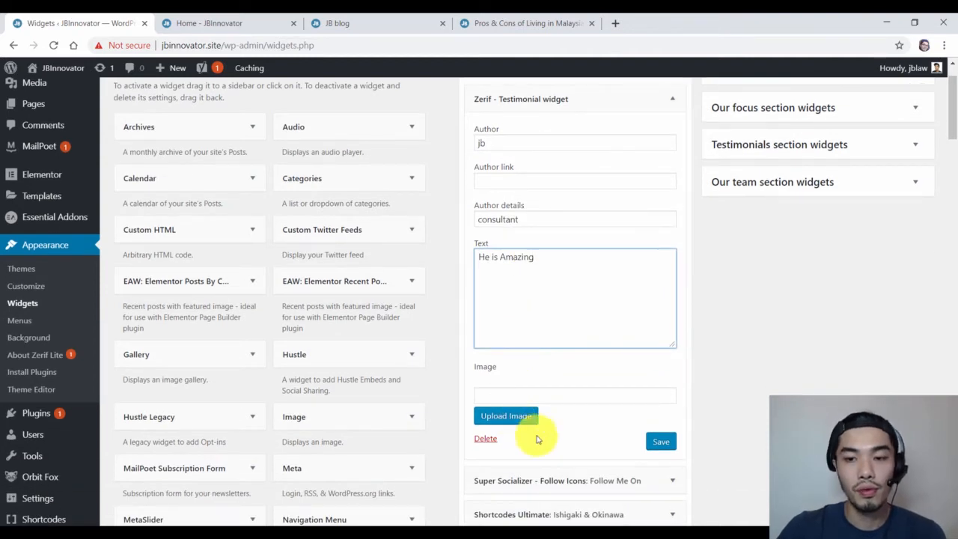
pyautogui.click(661, 441)
pyautogui.scroll(1, 683, 445)
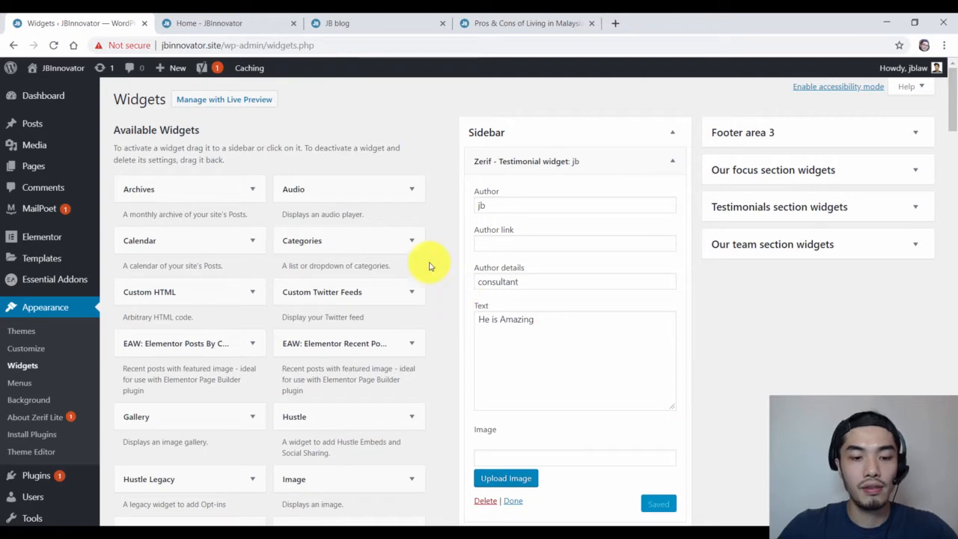
# Check the testimonial on the JB blog page, and delete the Zerif - Testimonial widget from the Sidebar area.
pyautogui.click(341, 24)
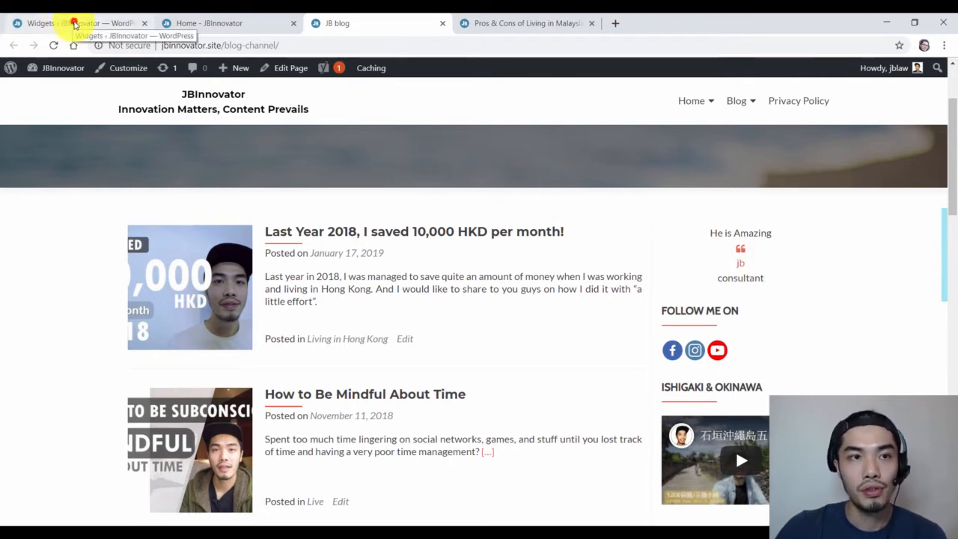
pyautogui.click(75, 25)
pyautogui.click(486, 500)
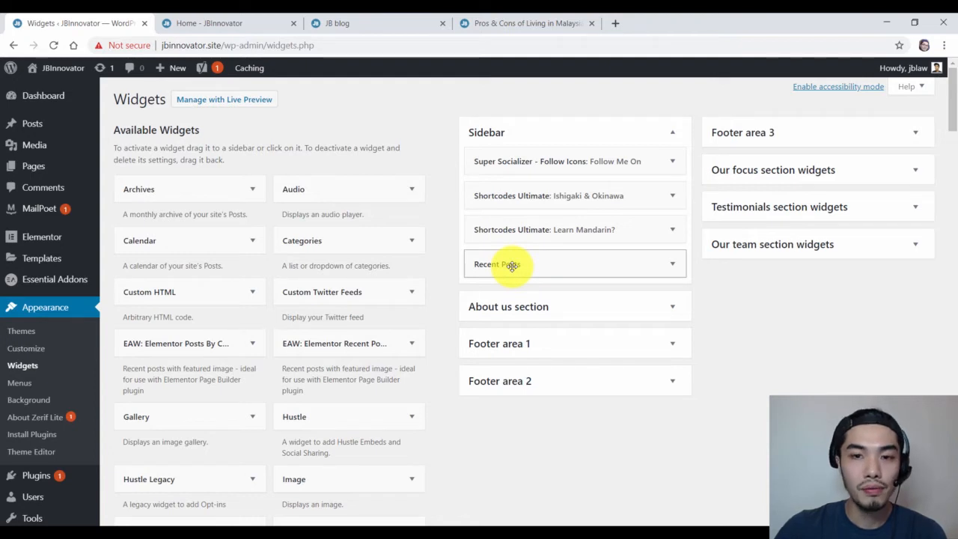
# Add another Recent Posts widget to the Sidebar area, between the Learn Mandarin? widget and the existing Recent Posts widget.
pyautogui.scroll(-3, 313, 264)
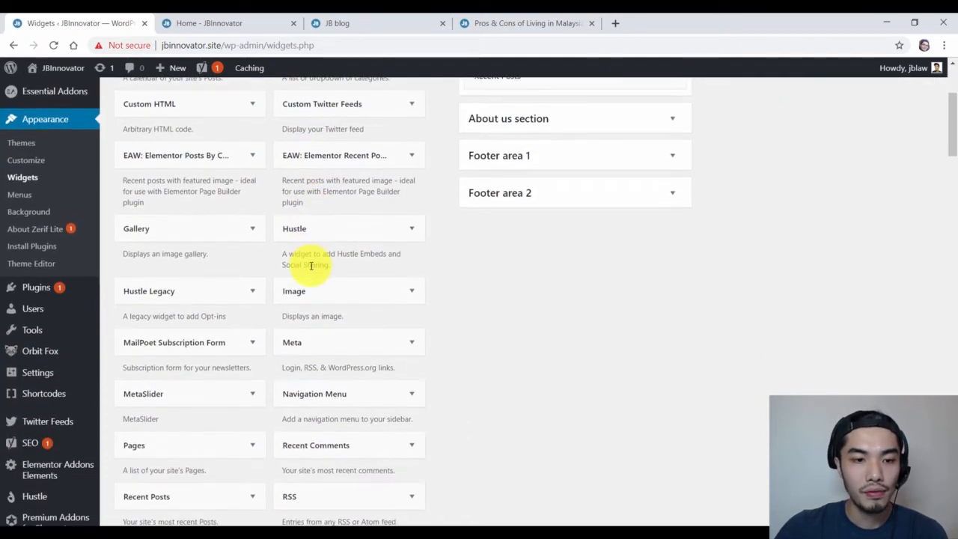
pyautogui.scroll(-2, 311, 266)
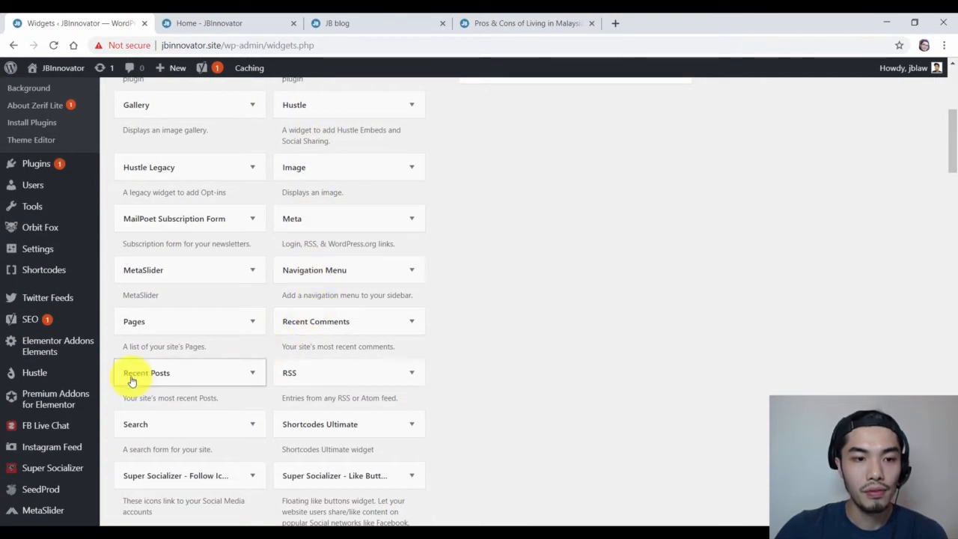
pyautogui.moveTo(131, 381); pyautogui.dragTo(534, 261)
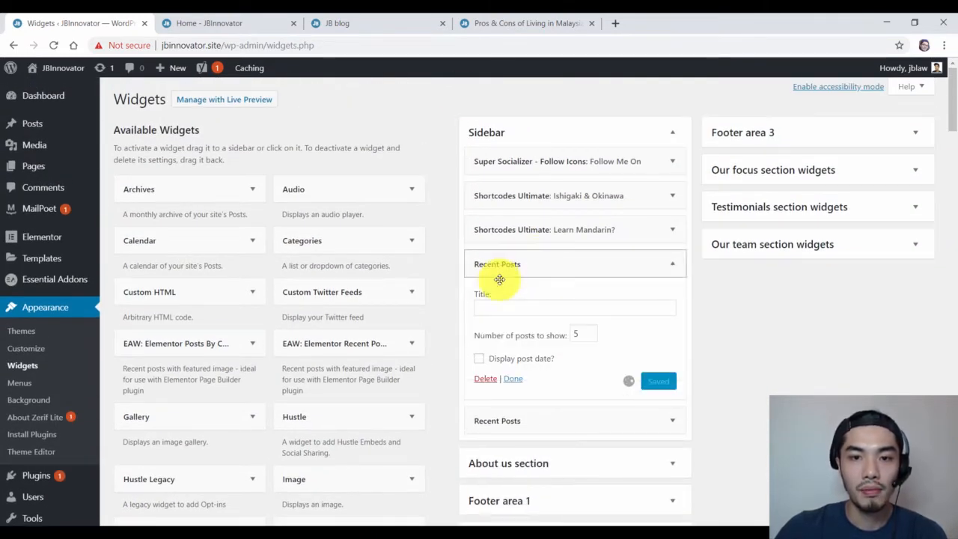
# Title the new Recent Posts widget "Check out my post", limit it to 2 posts, and save it.
pyautogui.scroll(-1, 502, 217)
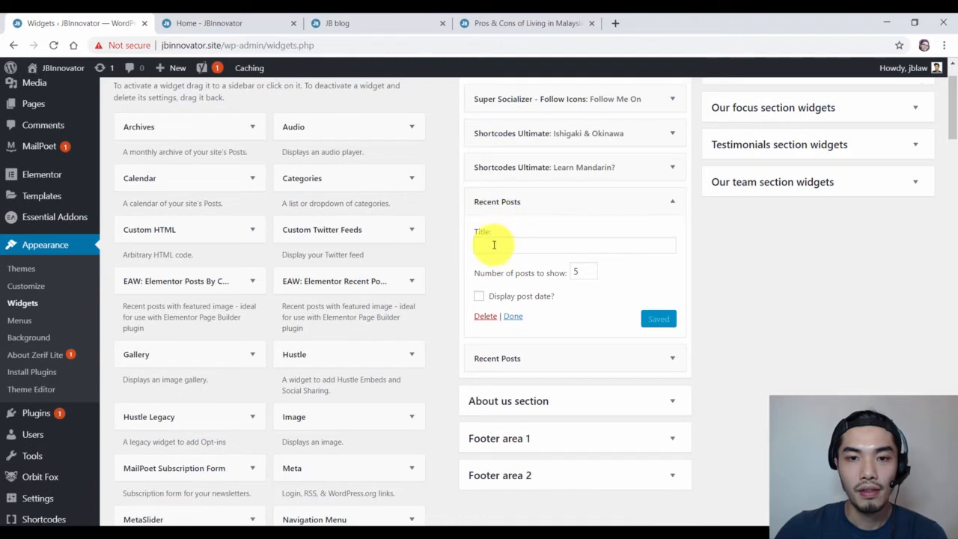
pyautogui.click(492, 245)
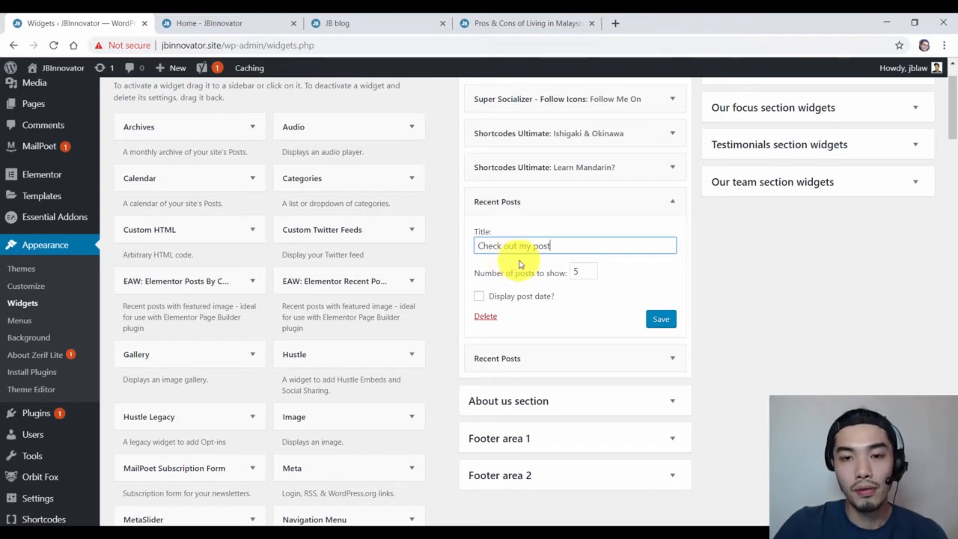
pyautogui.moveTo(581, 272); pyautogui.dragTo(570, 272)
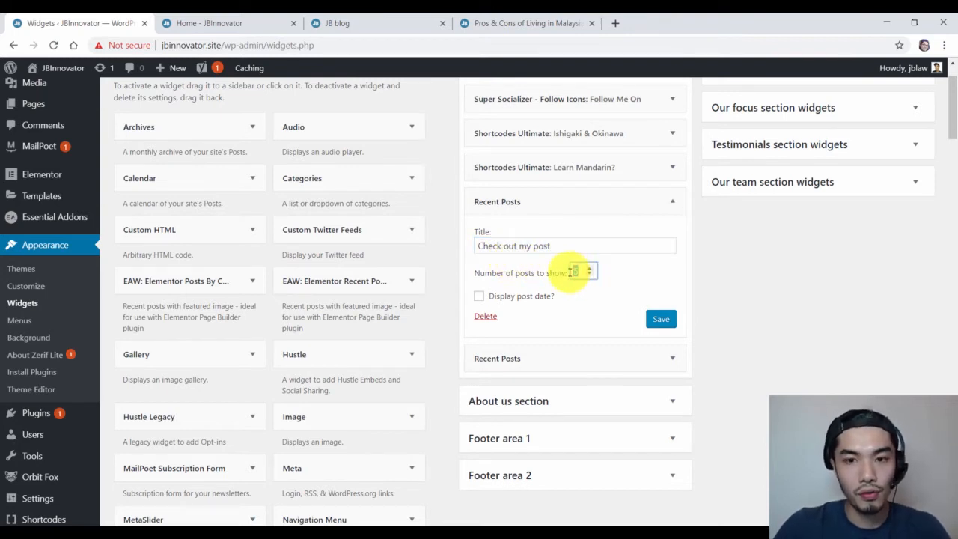
pyautogui.write('2')
pyautogui.click(665, 321)
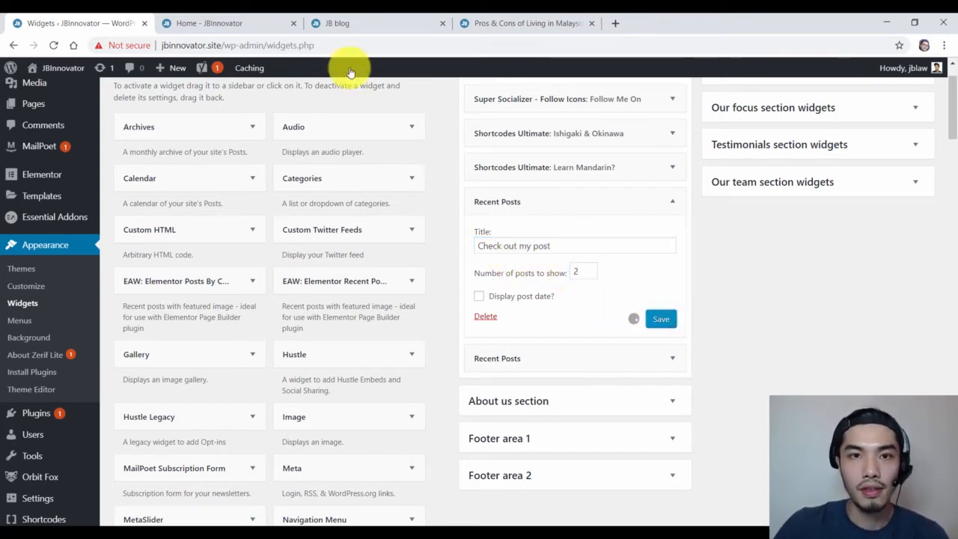
# Check how the new recent posts section looks in the sidebar of the JB blog page.
pyautogui.click(363, 25)
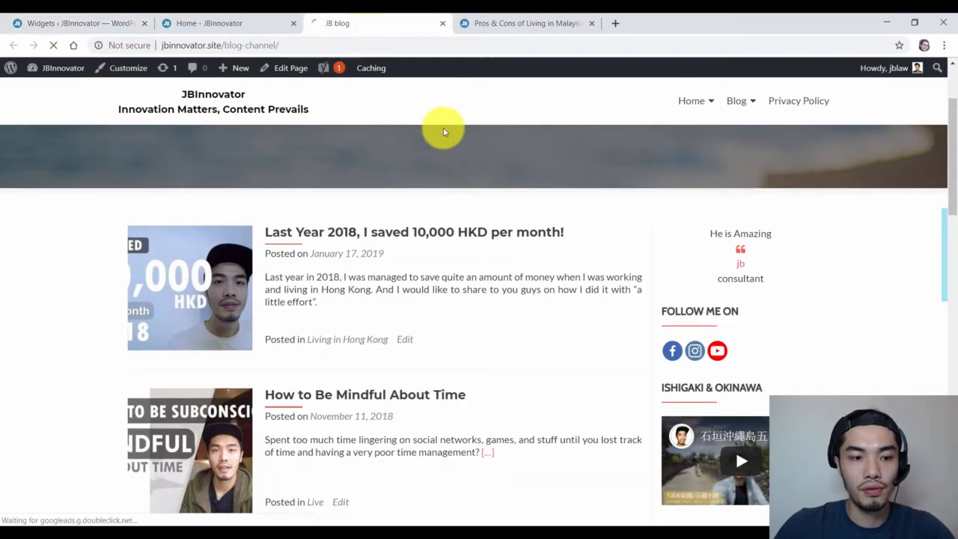
pyautogui.scroll(-3, 486, 210)
pyautogui.scroll(-2, 528, 219)
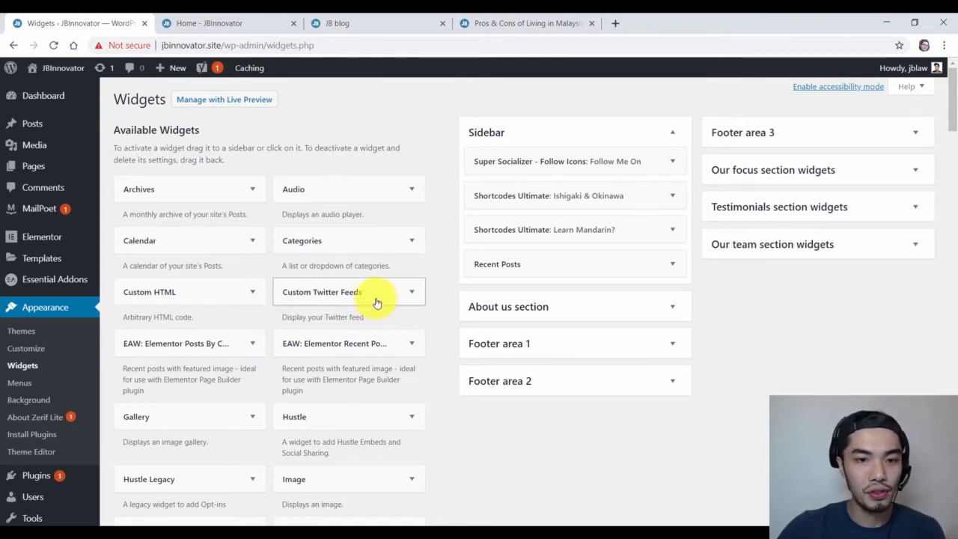
# Open the Instagram Feed plugin's settings from the WordPress dashboard.
pyautogui.scroll(-3, 44, 383)
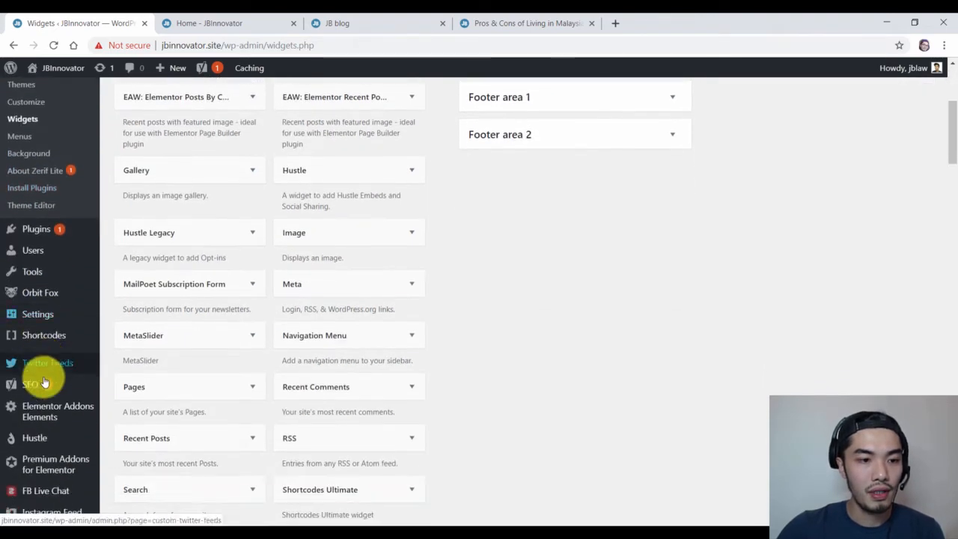
pyautogui.moveTo(47, 373)
pyautogui.scroll(-1, 47, 366)
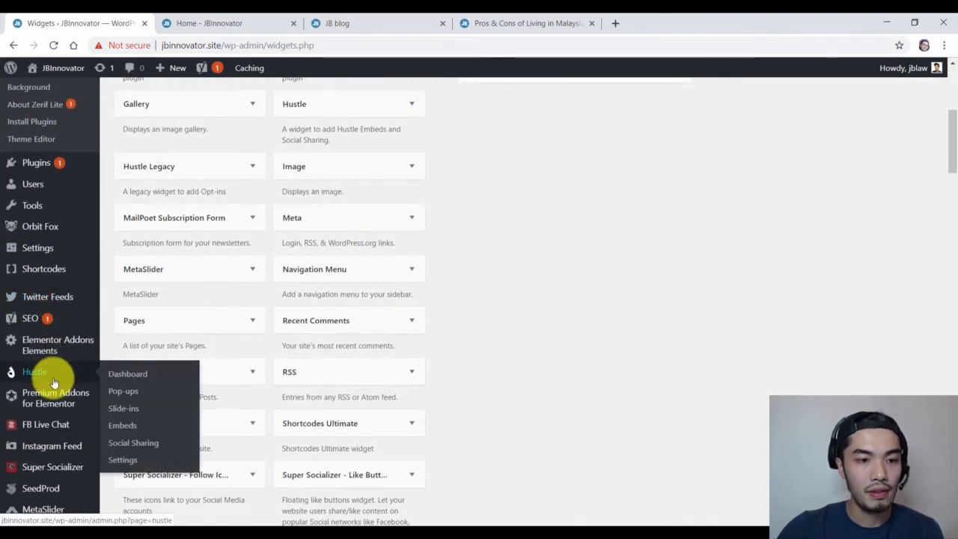
pyautogui.scroll(-1, 56, 411)
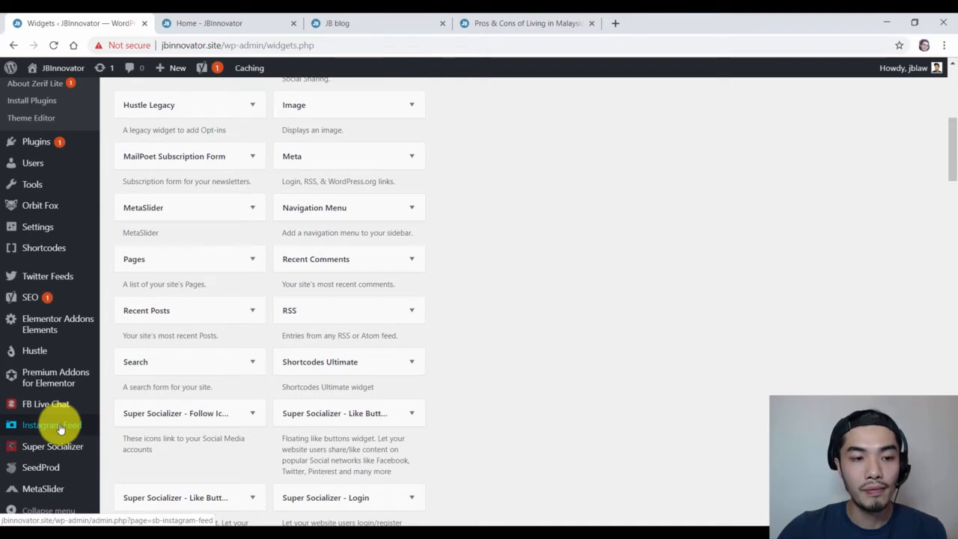
pyautogui.click(61, 427)
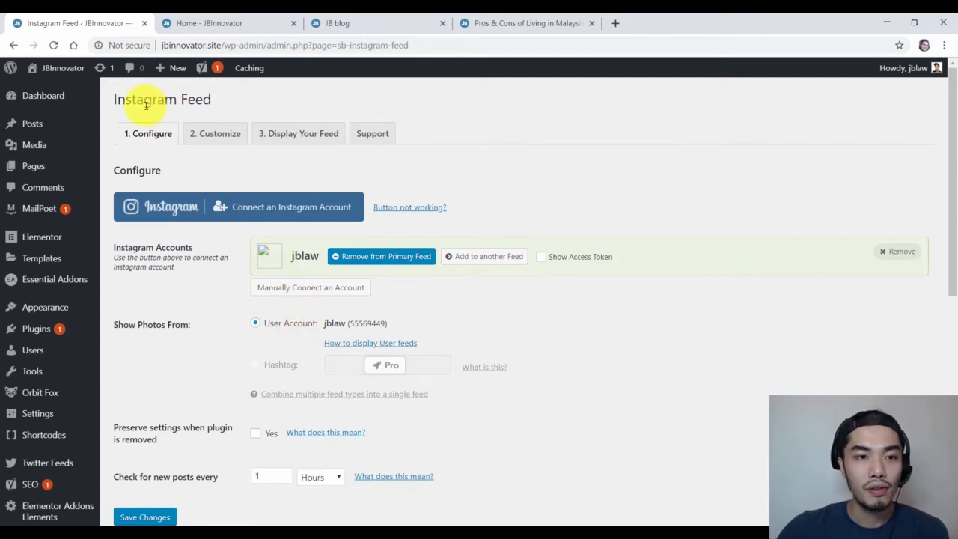
# Open and dismiss the Instagram account connection prompt, and copy the connected account's user ID.
pyautogui.click(222, 206)
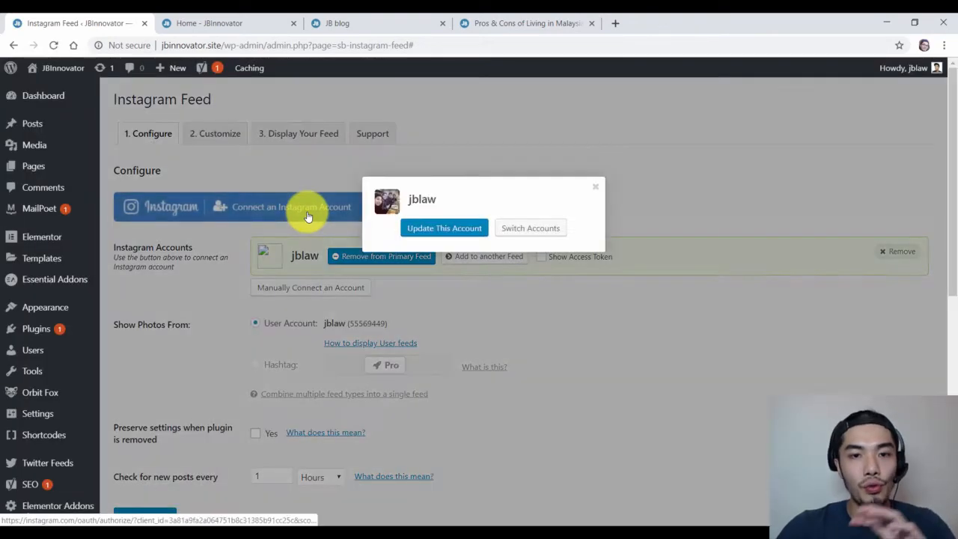
pyautogui.click(595, 191)
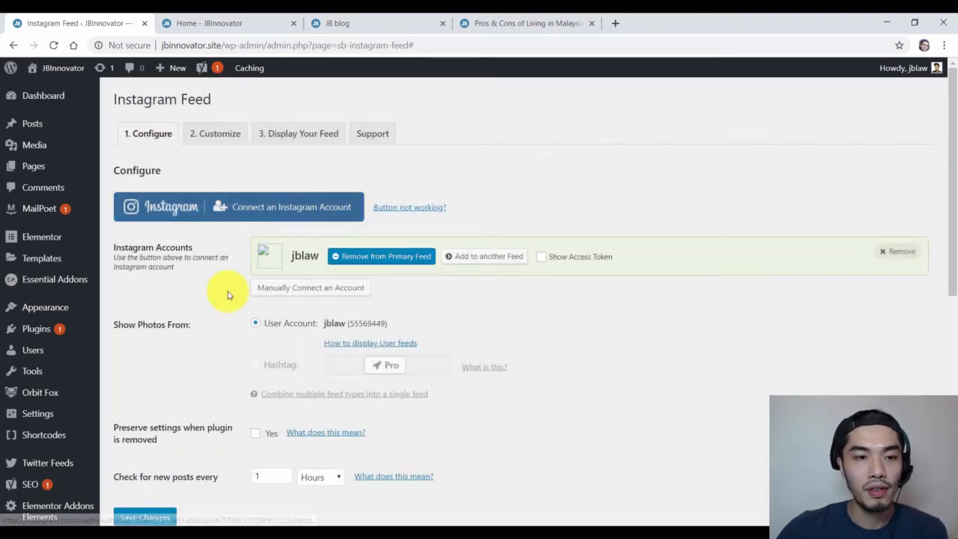
pyautogui.moveTo(361, 323); pyautogui.dragTo(389, 329)
pyautogui.click(373, 333)
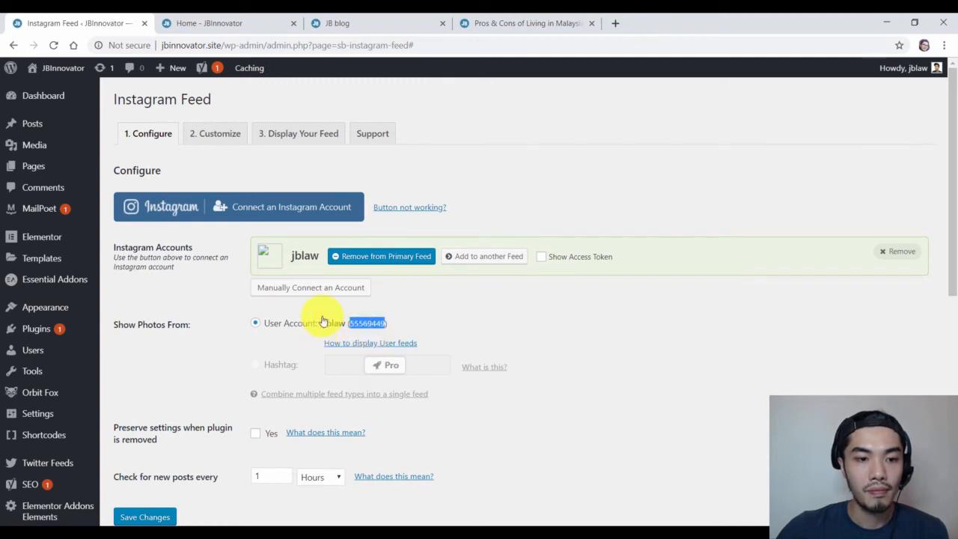
# Look through the Instagram Feed's customization settings and the shortcode instructions for displaying the feed.
pyautogui.click(212, 138)
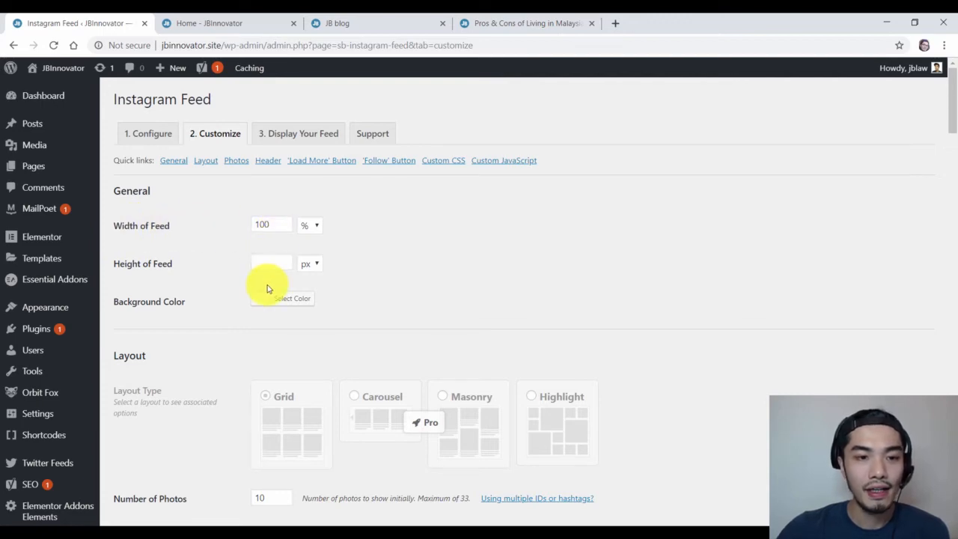
pyautogui.scroll(-5, 265, 285)
pyautogui.scroll(5, 265, 289)
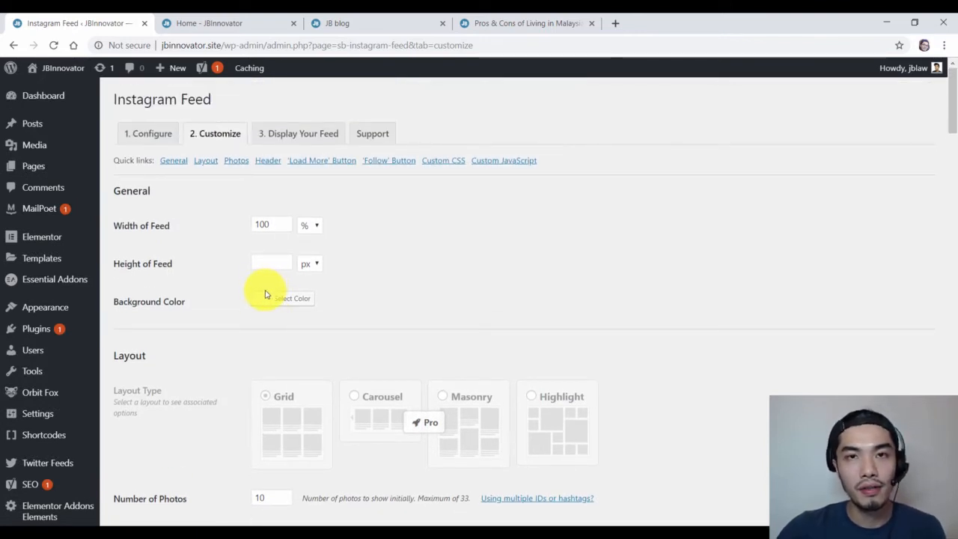
pyautogui.click(288, 138)
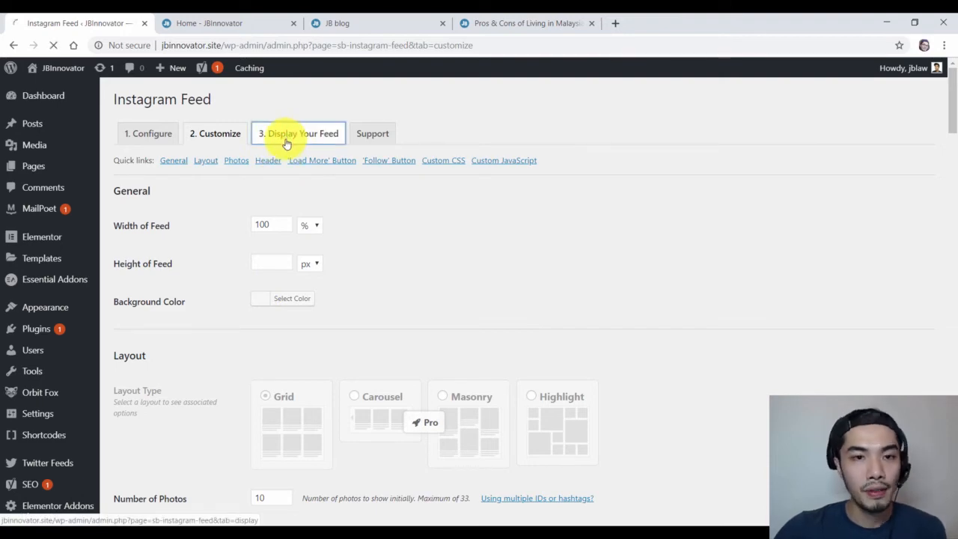
pyautogui.scroll(-3, 321, 248)
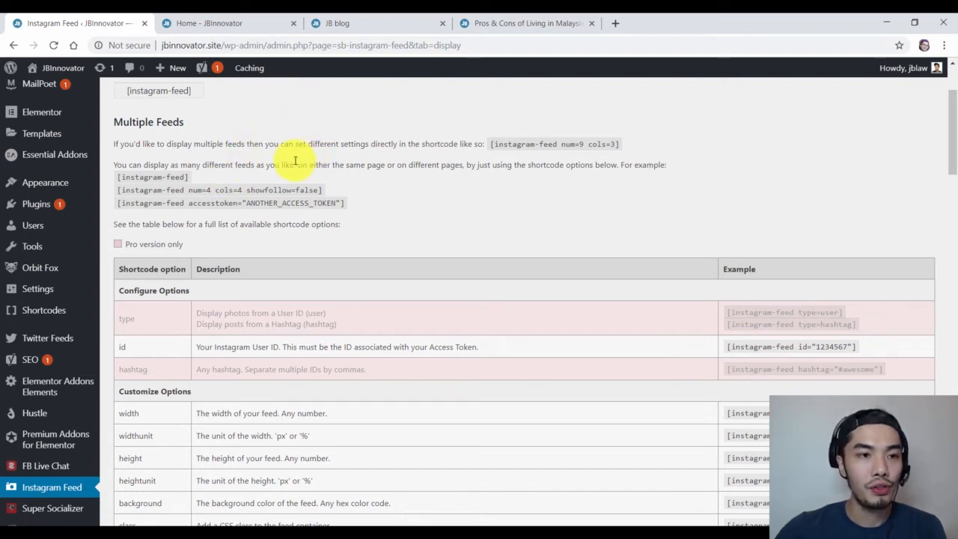
# Open the Widgets page in a separate browser tab and add a Text widget at the top of the Sidebar area.
pyautogui.moveTo(64, 182)
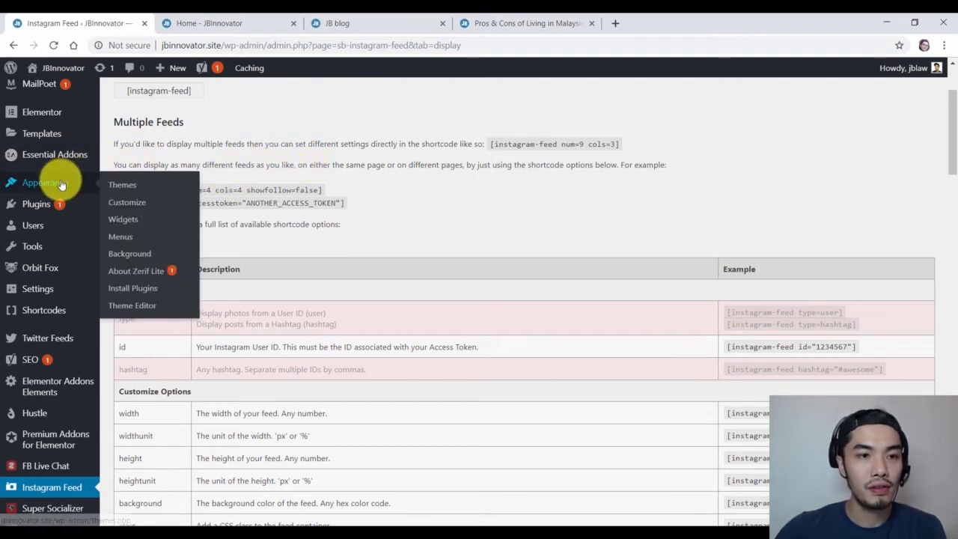
pyautogui.middleClick(143, 221)
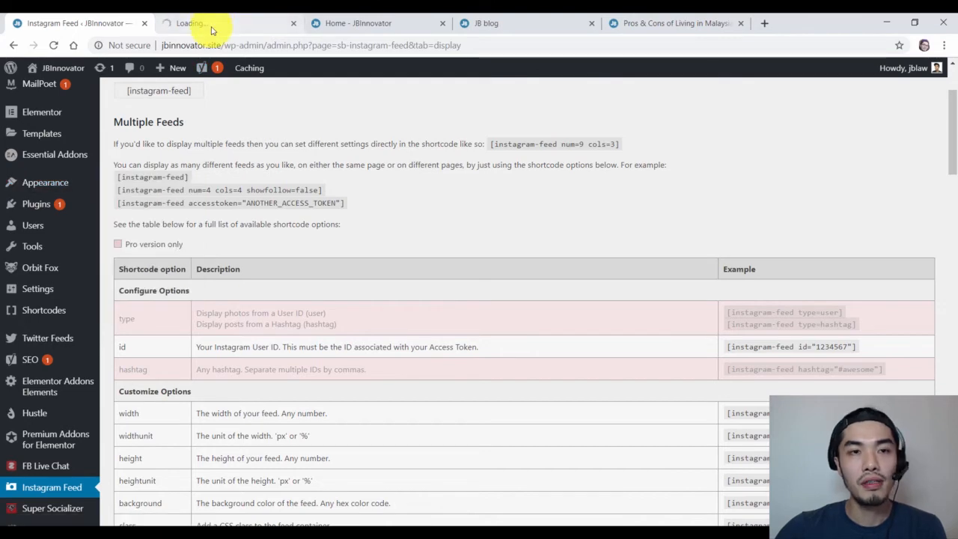
pyautogui.click(213, 30)
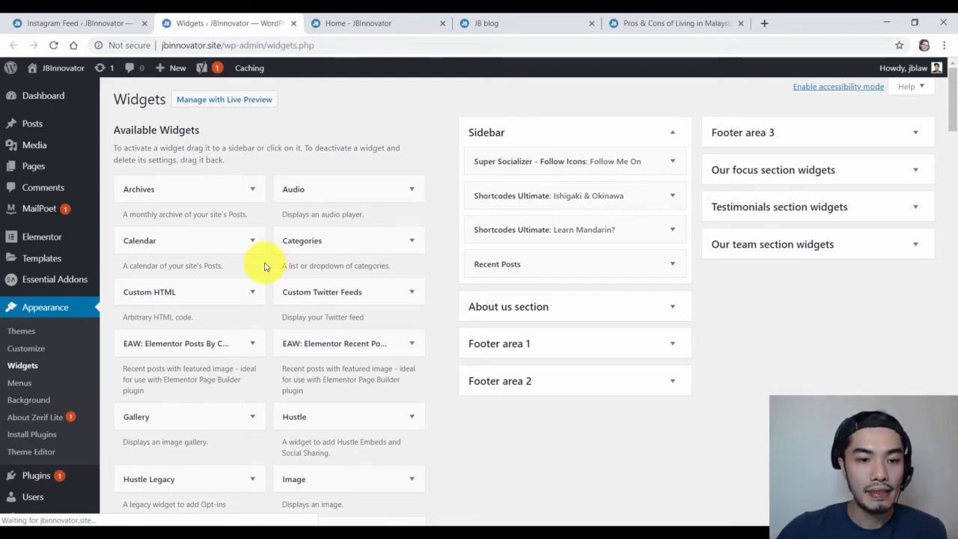
pyautogui.scroll(-5, 264, 267)
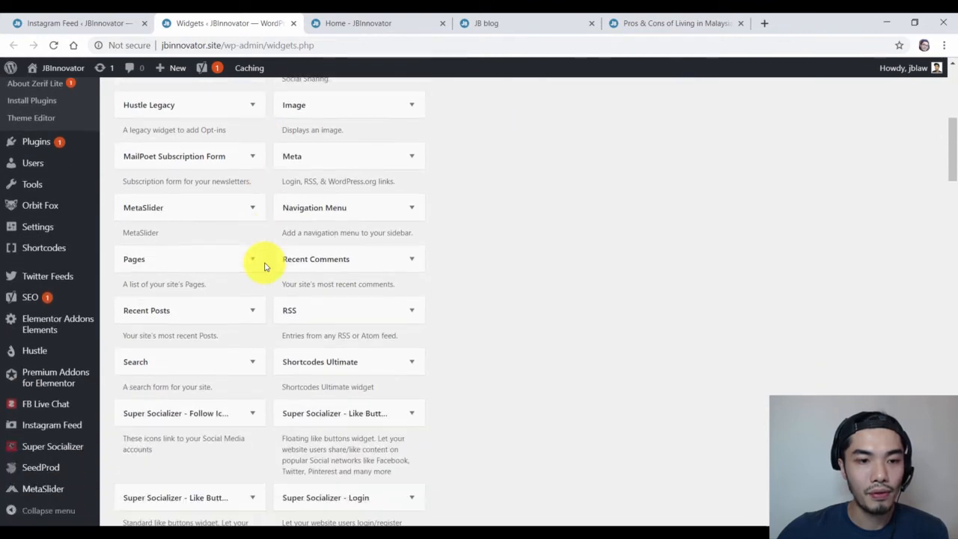
pyautogui.scroll(-3, 264, 267)
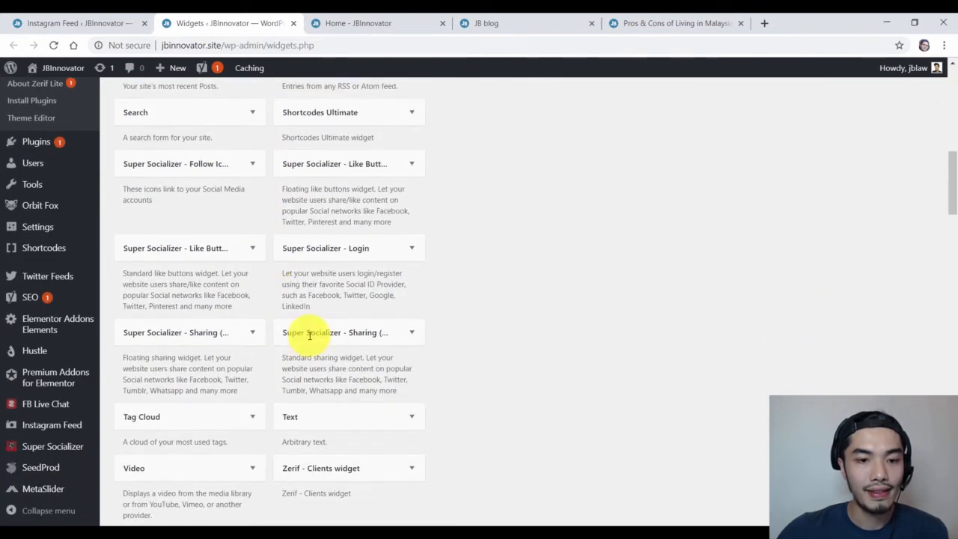
pyautogui.moveTo(326, 421); pyautogui.dragTo(545, 152)
pyautogui.scroll(10, 613, 374)
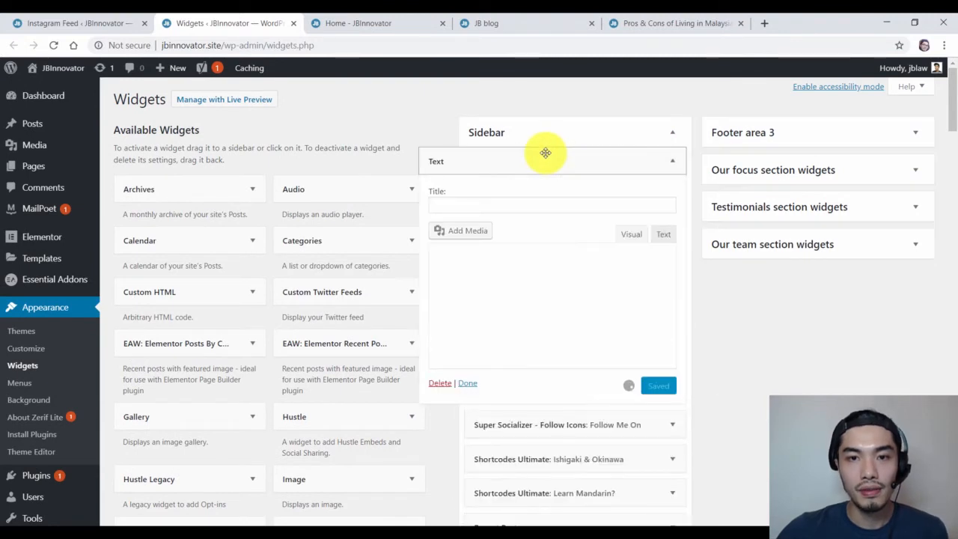
# Title the Text widget "Instagram" and paste the Instagram user ID into its content.
pyautogui.click(461, 204)
pyautogui.write('Instag')
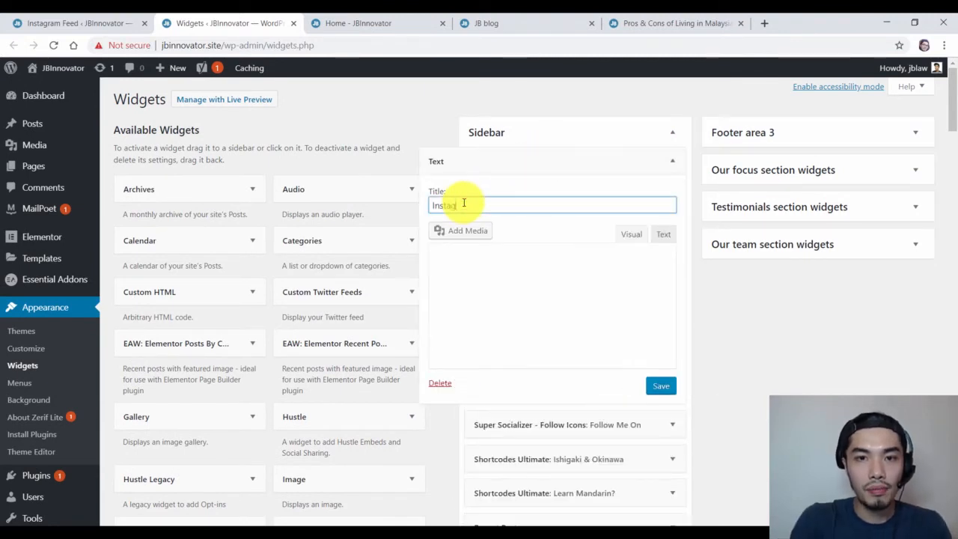
pyautogui.click(440, 285)
pyautogui.write('55569449')
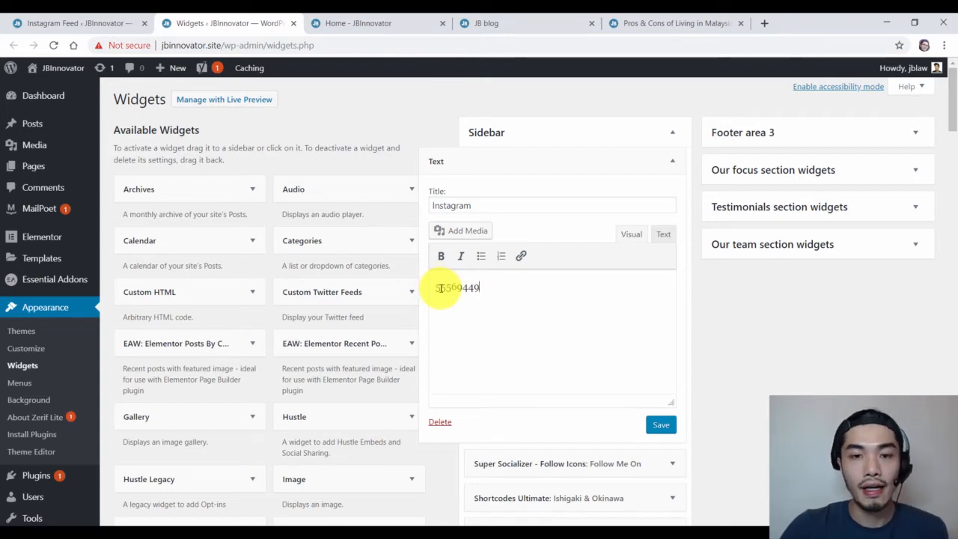
# Copy the example shortcode [instagram-feed id="1234567"] from the Instagram Feed options table and paste it before the user ID in the Text widget.
pyautogui.click(86, 29)
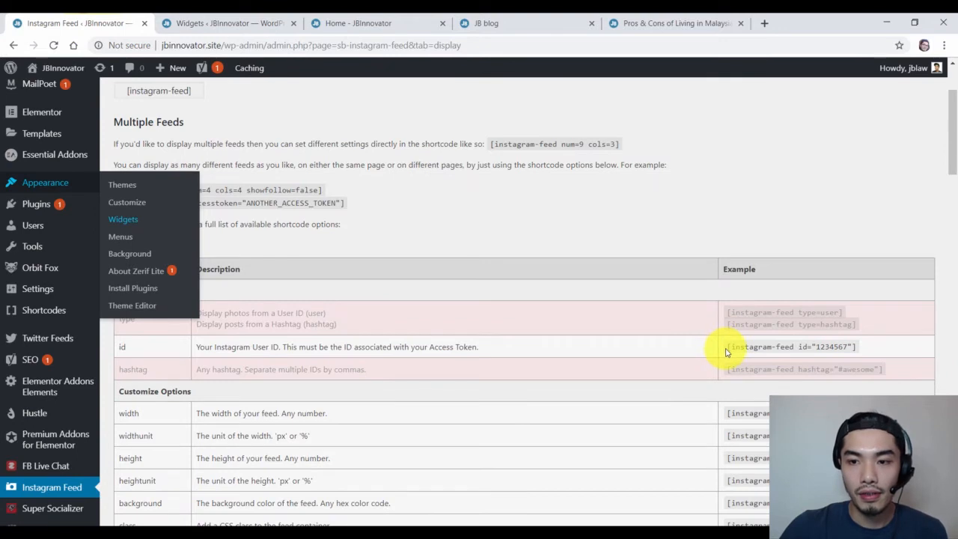
pyautogui.moveTo(726, 347); pyautogui.dragTo(862, 345)
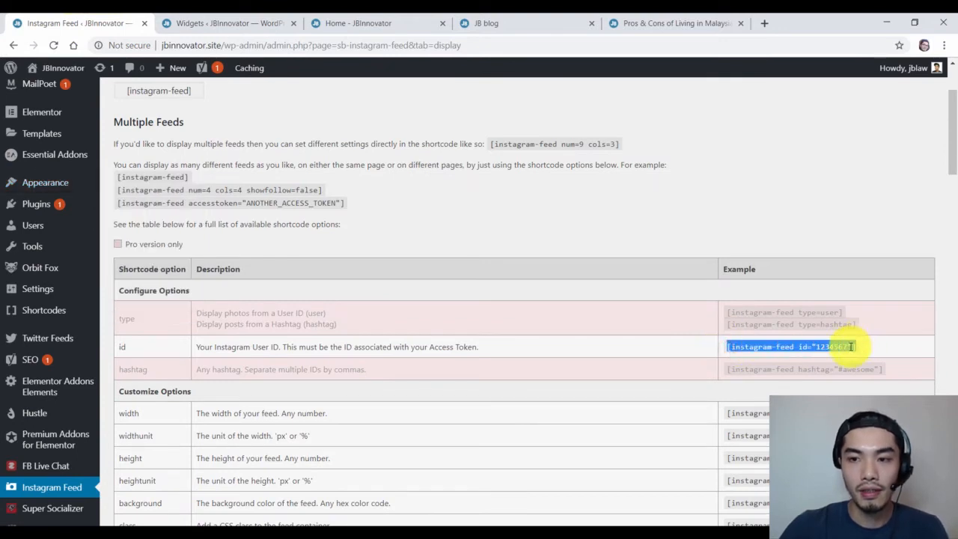
pyautogui.rightClick(838, 348)
pyautogui.click(811, 357)
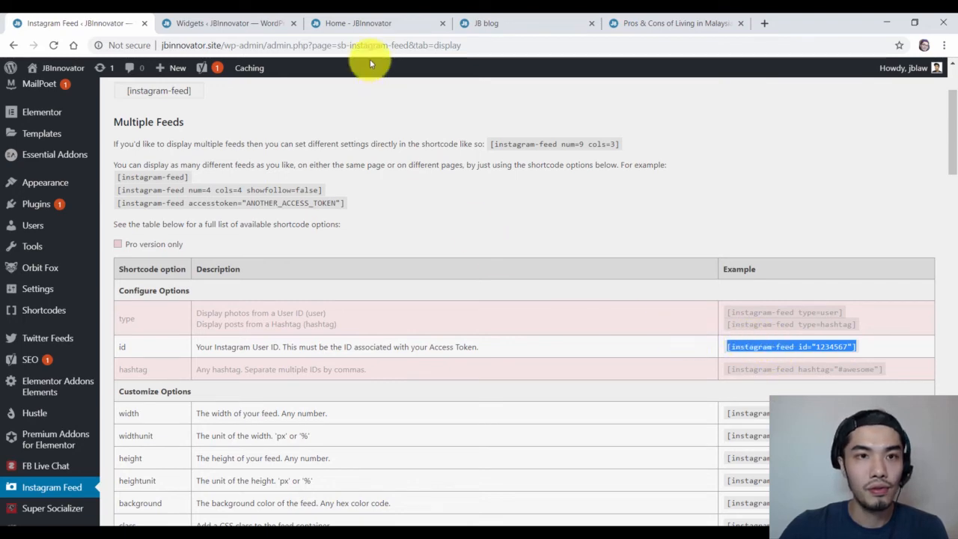
pyautogui.click(249, 23)
pyautogui.click(438, 289)
pyautogui.hotkey('ctrl', 'v')
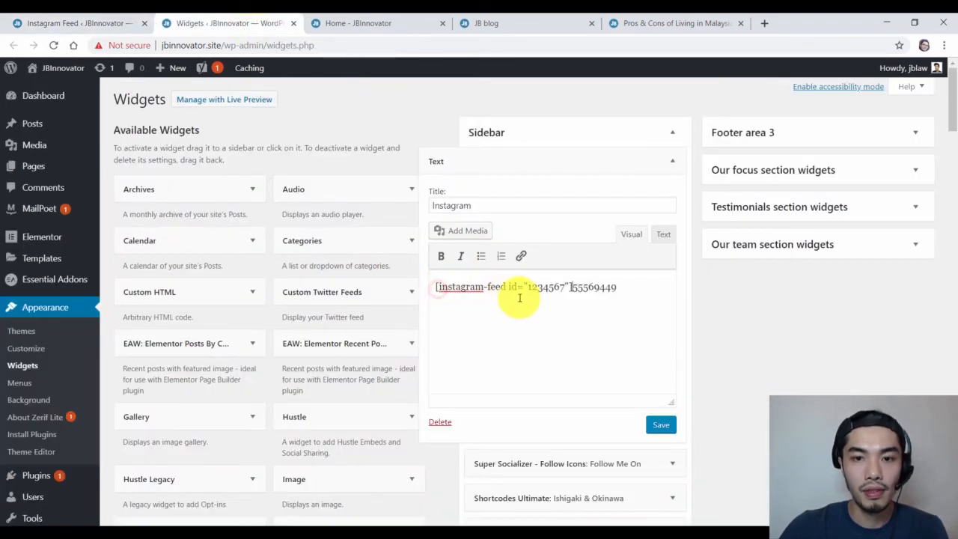
# Cut the user ID after the shortcode and paste it over the placeholder 1234567 in the id option.
pyautogui.moveTo(571, 286); pyautogui.dragTo(618, 289)
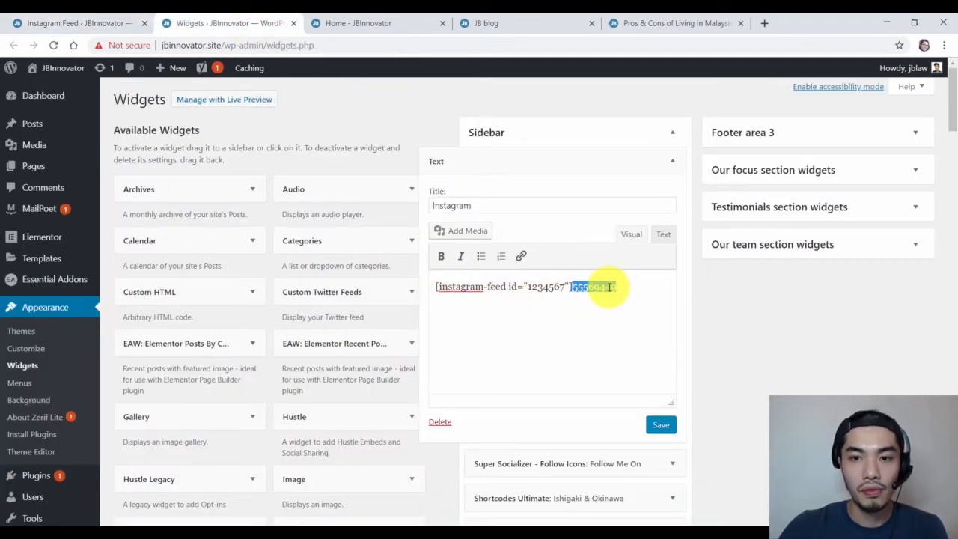
pyautogui.rightClick(619, 290)
pyautogui.click(640, 319)
pyautogui.moveTo(527, 287); pyautogui.dragTo(562, 288)
pyautogui.rightClick(558, 285)
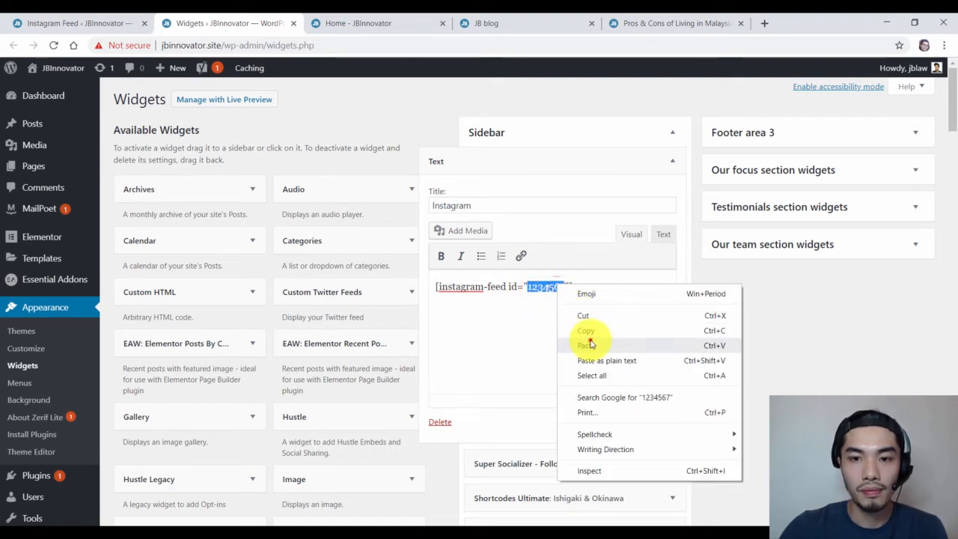
pyautogui.click(588, 338)
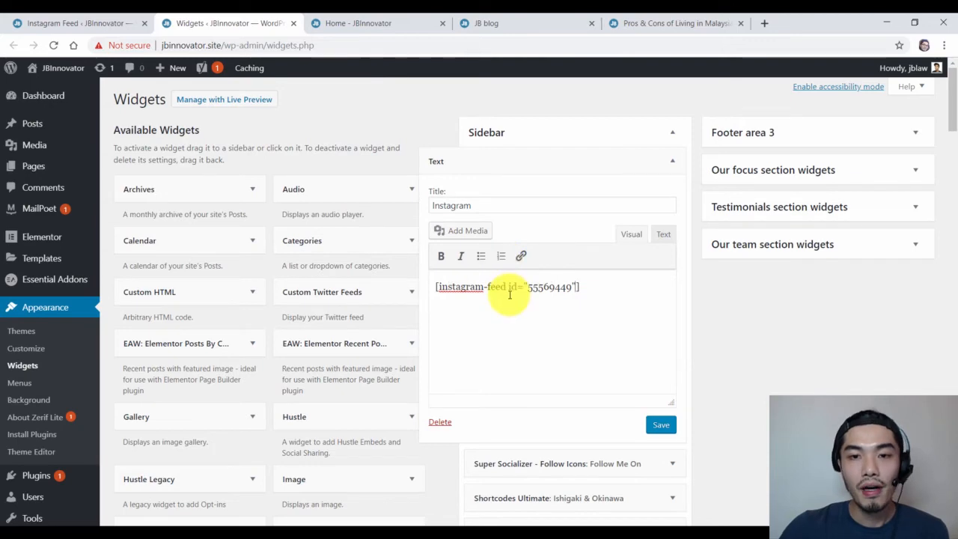
# Copy the num=10 option from the Instagram Feed Layout Options into the Instagram widget's shortcode after the id, and set num to 4.
pyautogui.click(89, 23)
pyautogui.scroll(-3, 756, 366)
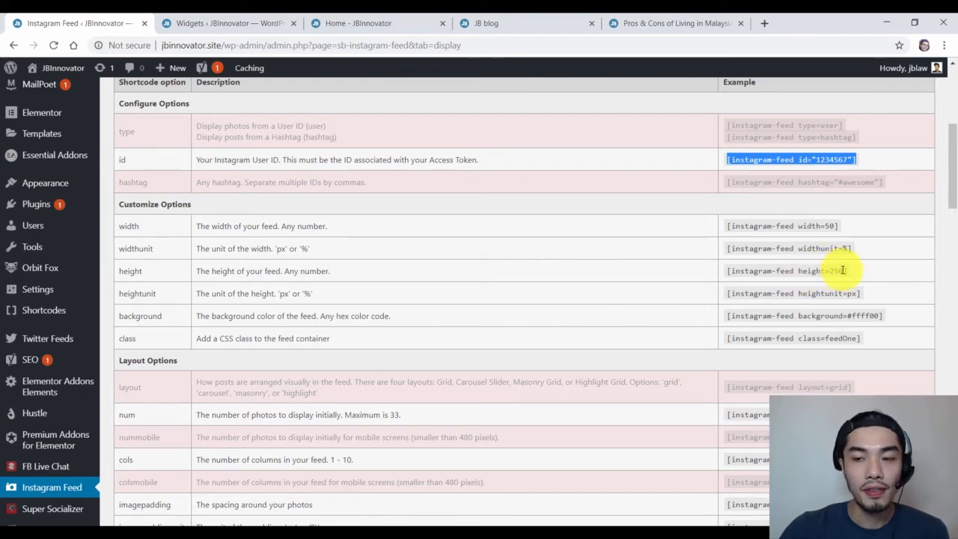
pyautogui.scroll(-2, 838, 271)
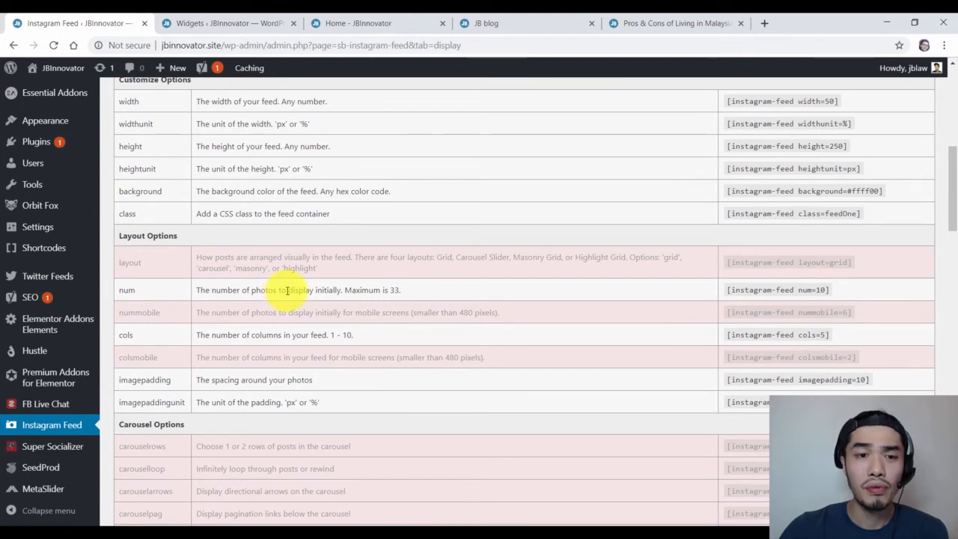
pyautogui.doubleClick(799, 290)
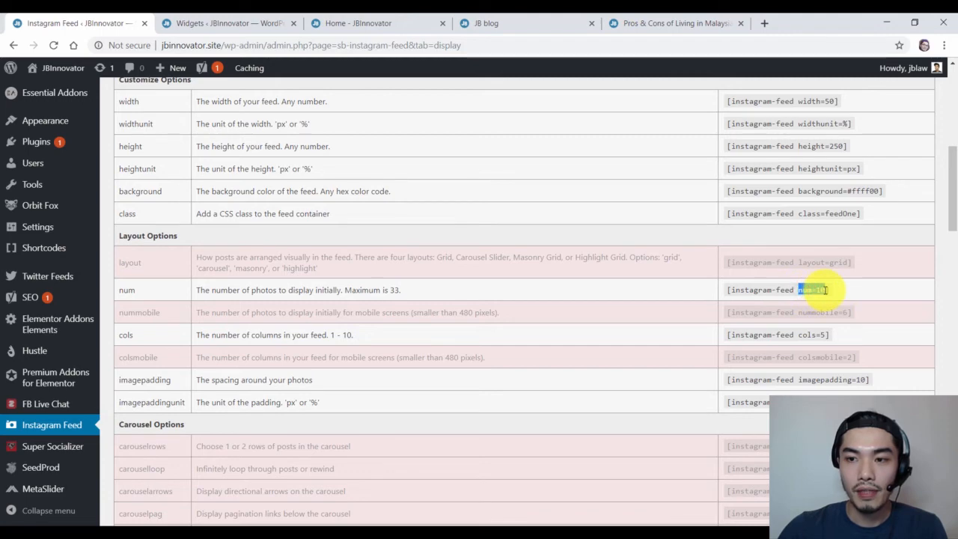
pyautogui.rightClick(813, 289)
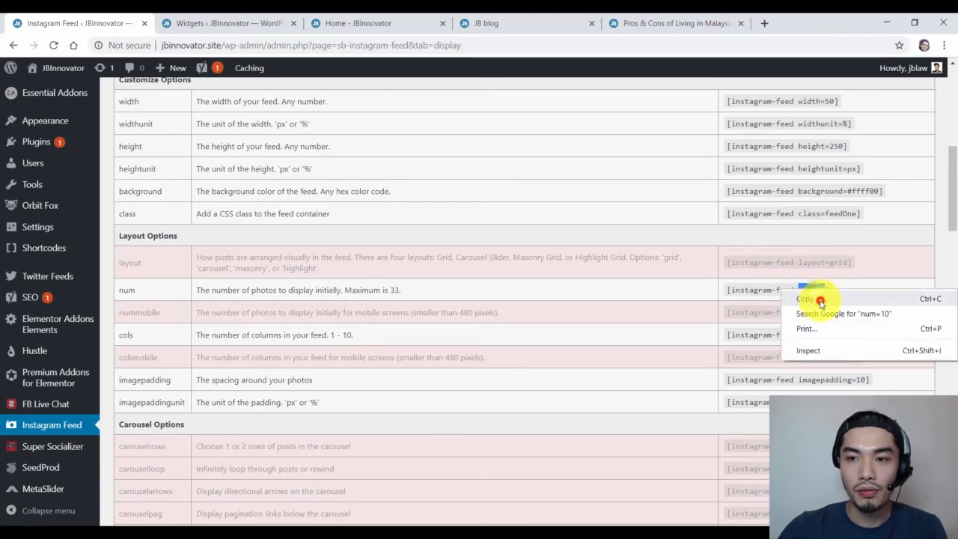
pyautogui.click(817, 299)
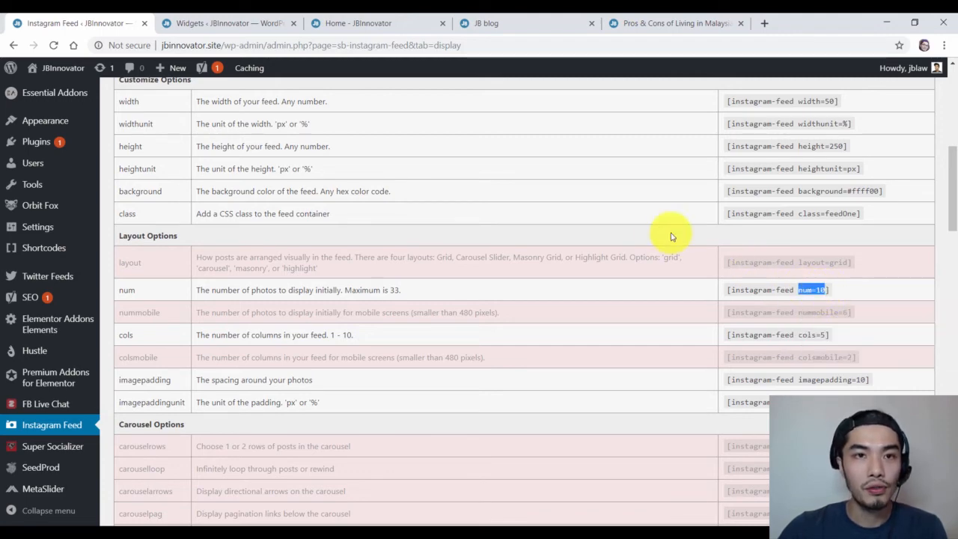
pyautogui.rightClick(809, 289)
pyautogui.click(812, 294)
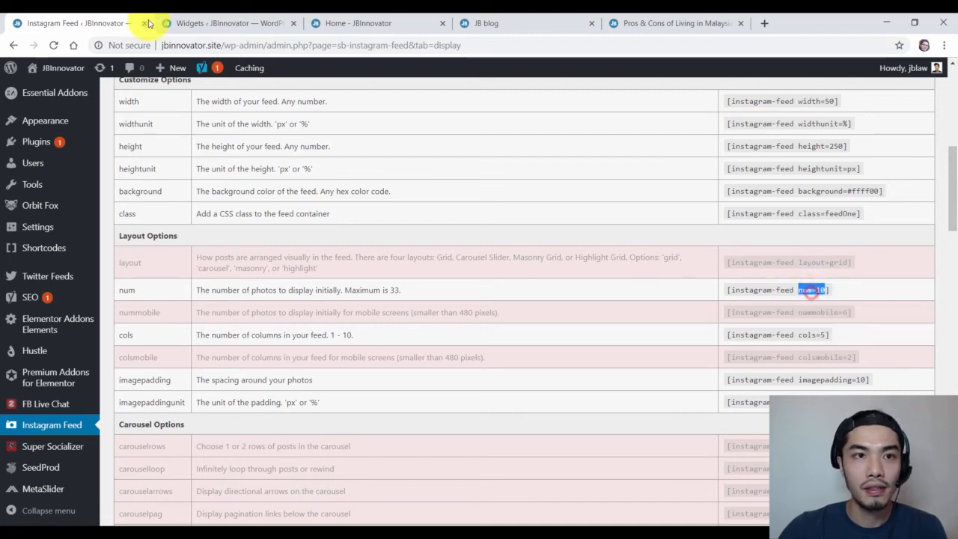
pyautogui.click(224, 23)
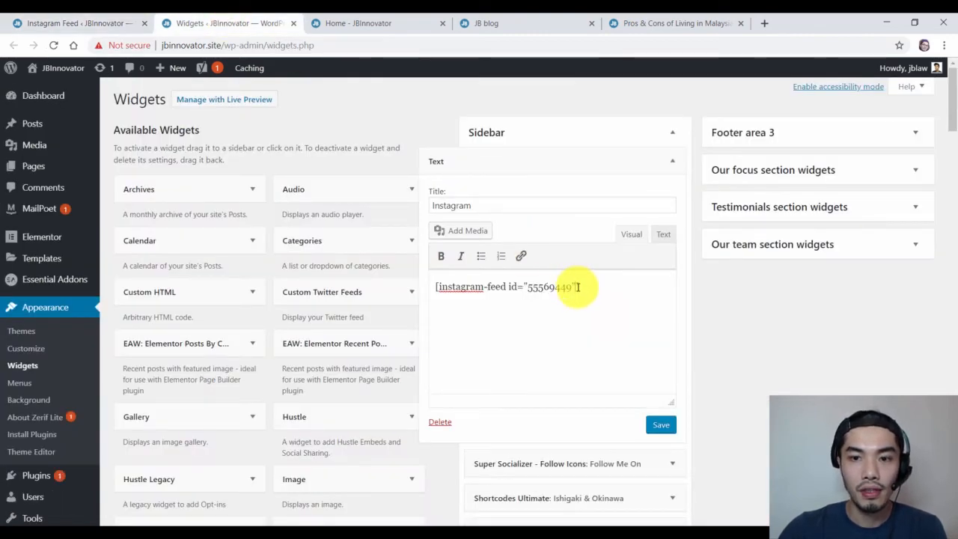
pyautogui.rightClick(579, 286)
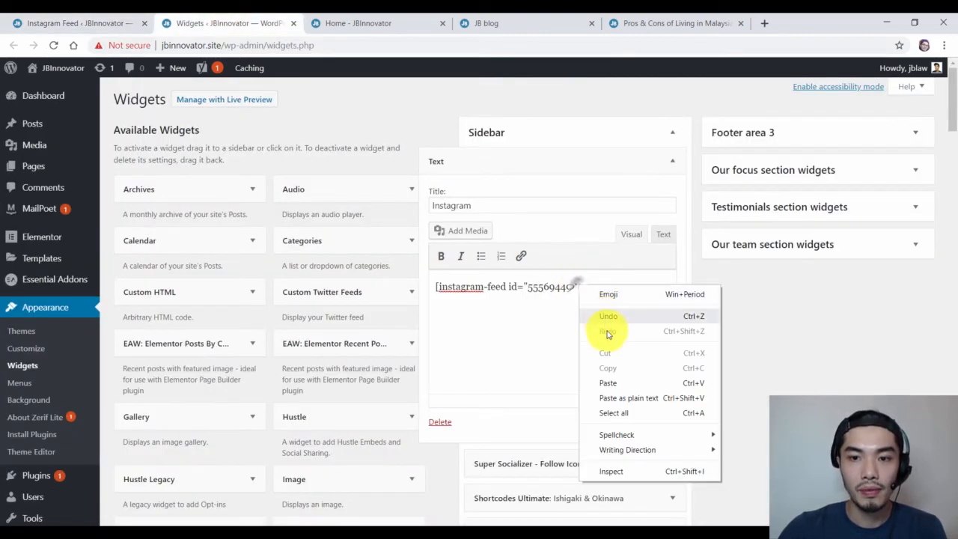
pyautogui.click(625, 382)
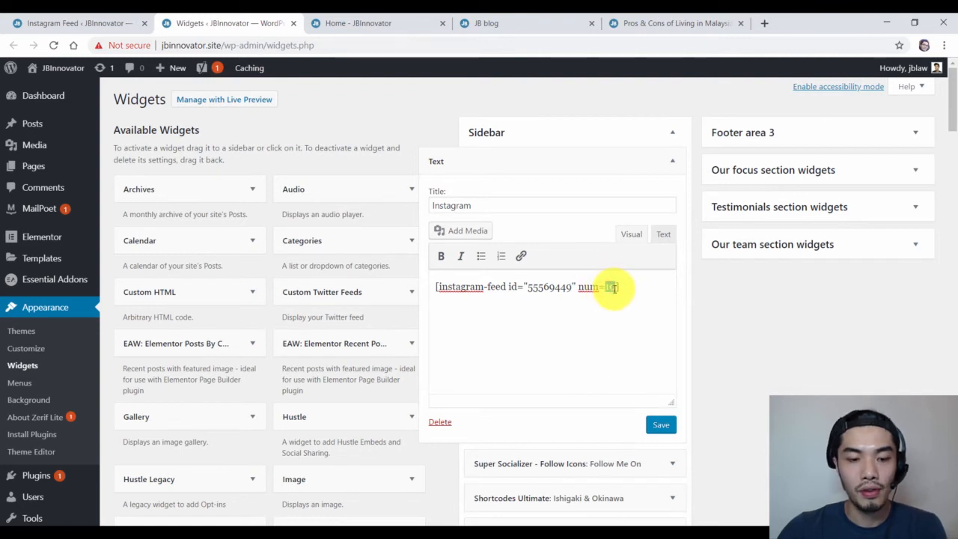
# Copy the cols=5 option from the Layout Options into the shortcode after num, set cols to 2, and save the Instagram widget.
pyautogui.click(86, 23)
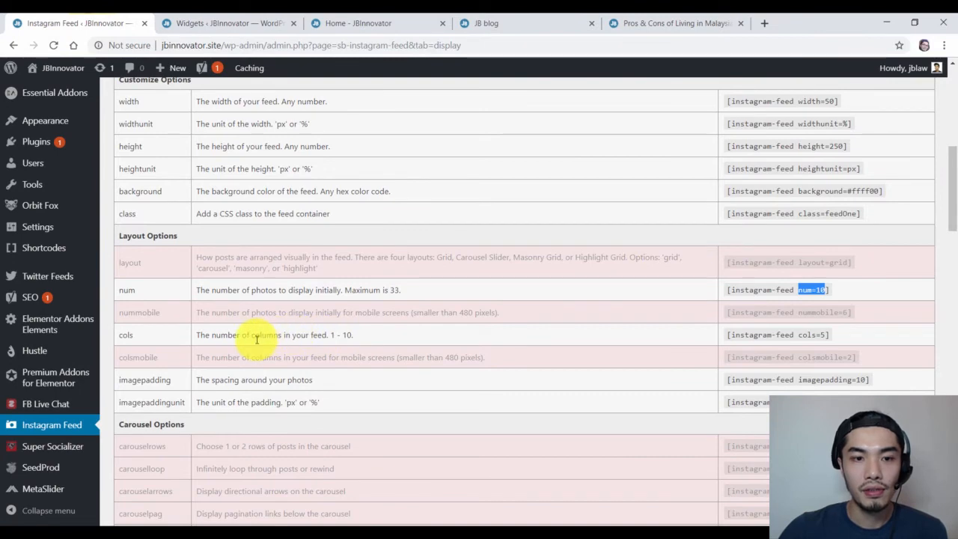
pyautogui.moveTo(799, 335); pyautogui.dragTo(825, 343)
pyautogui.rightClick(820, 335)
pyautogui.click(821, 345)
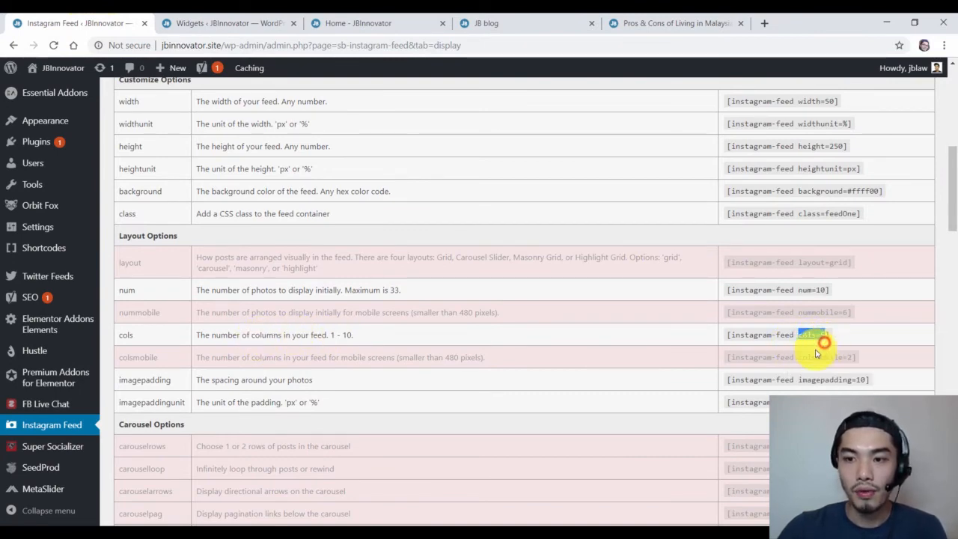
pyautogui.click(231, 24)
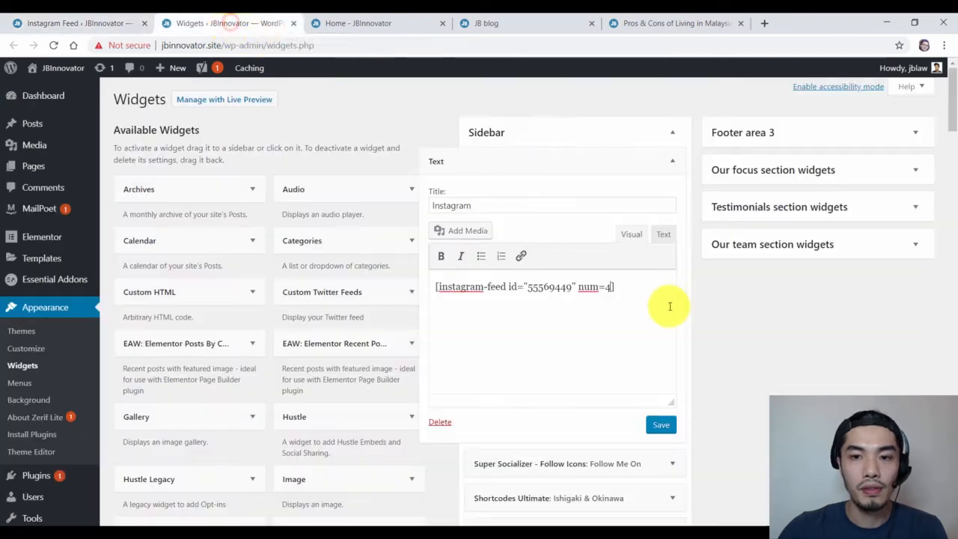
pyautogui.hotkey('ctrl', 'v')
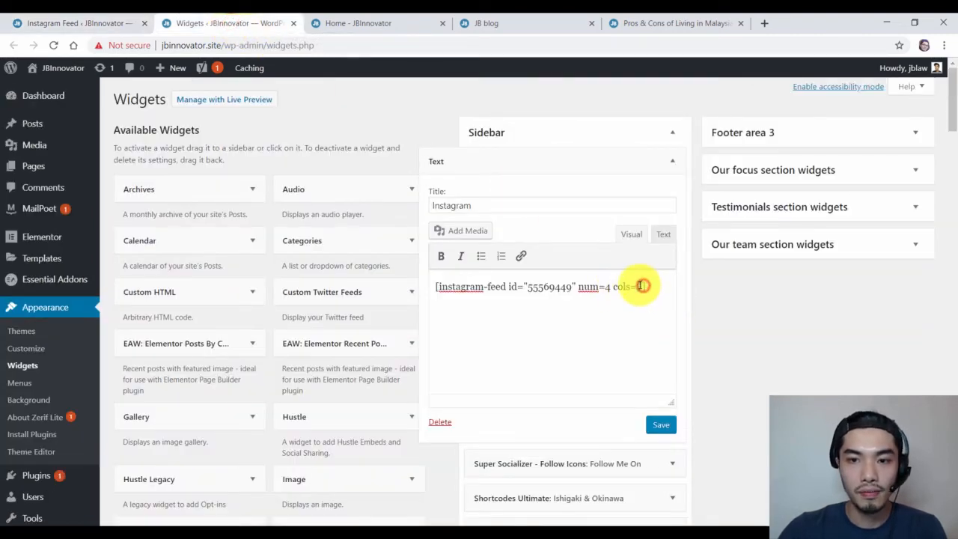
pyautogui.write('2')
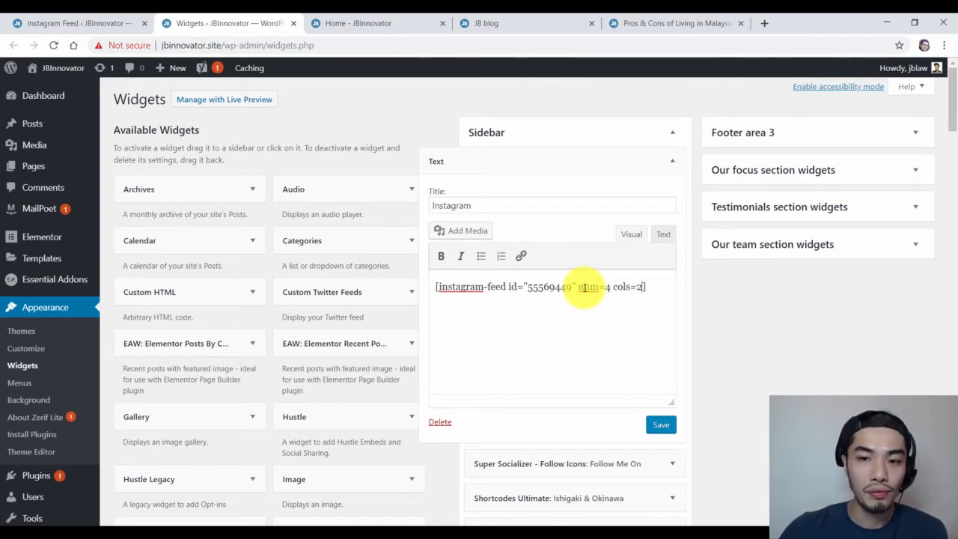
pyautogui.click(661, 427)
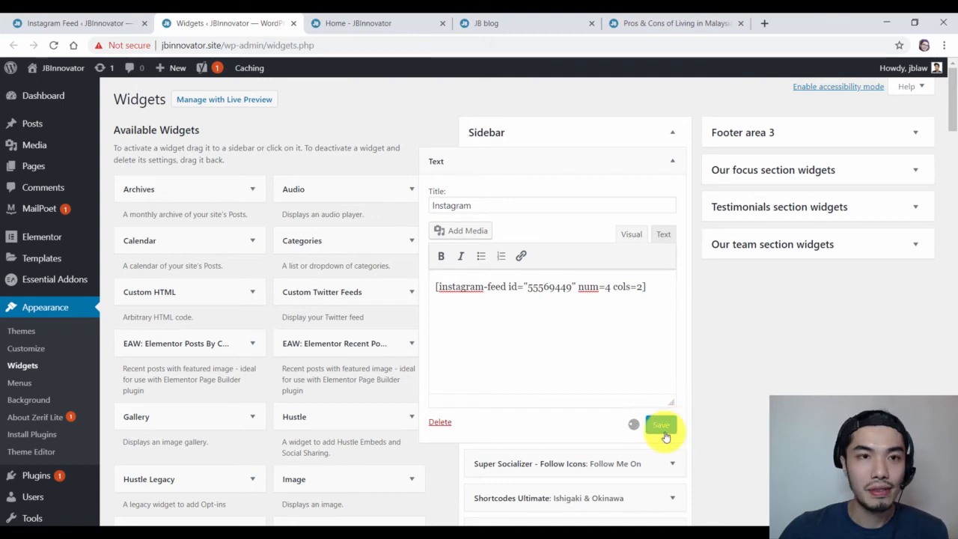
# Reload the JB blog page and check the Instagram feed in its sidebar.
pyautogui.click(496, 26)
pyautogui.click(54, 45)
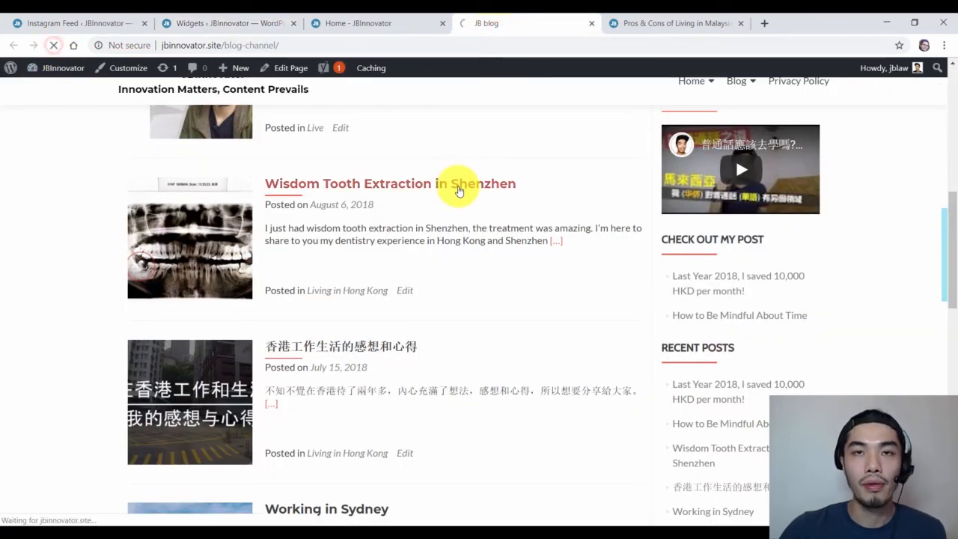
pyautogui.scroll(7, 664, 279)
pyautogui.scroll(-2, 682, 302)
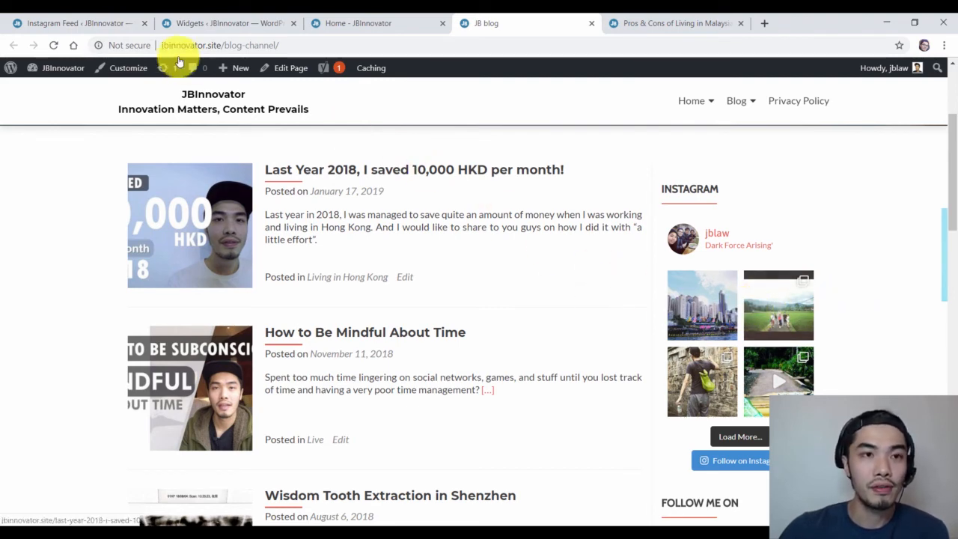
# Copy the imagepadding=10 option from the Layout Options into the shortcode after cols, set imagepadding to 5, and save the widget.
pyautogui.click(84, 23)
pyautogui.scroll(-1, 529, 313)
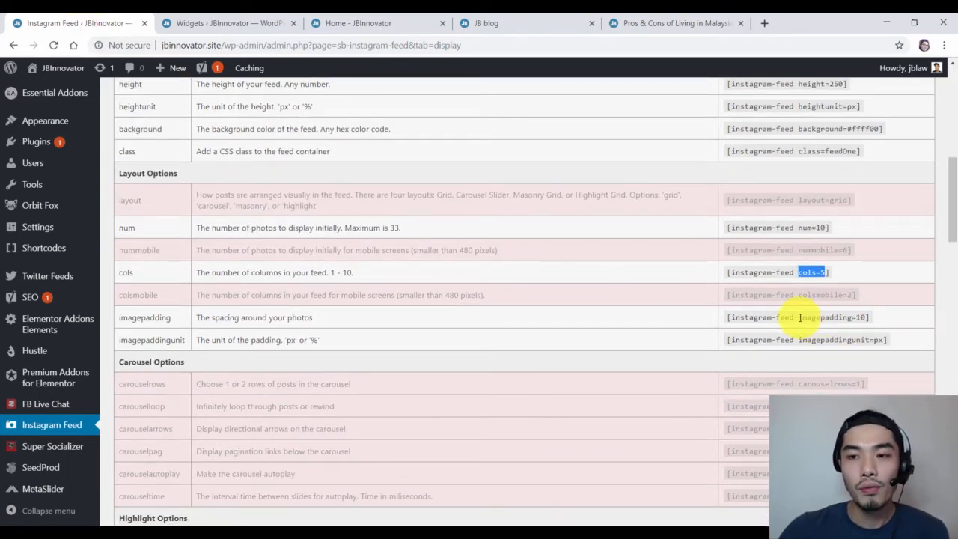
pyautogui.moveTo(799, 317); pyautogui.dragTo(865, 316)
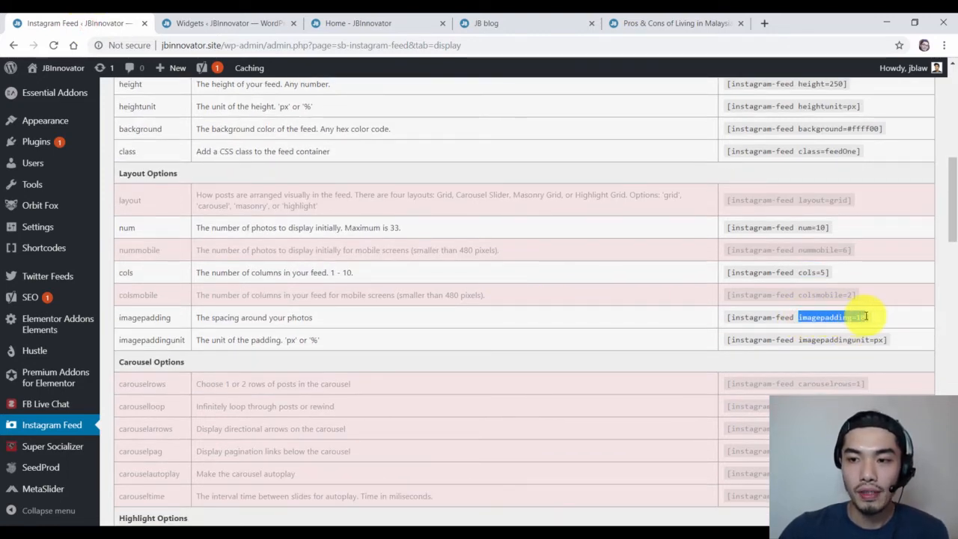
pyautogui.rightClick(861, 315)
pyautogui.click(851, 324)
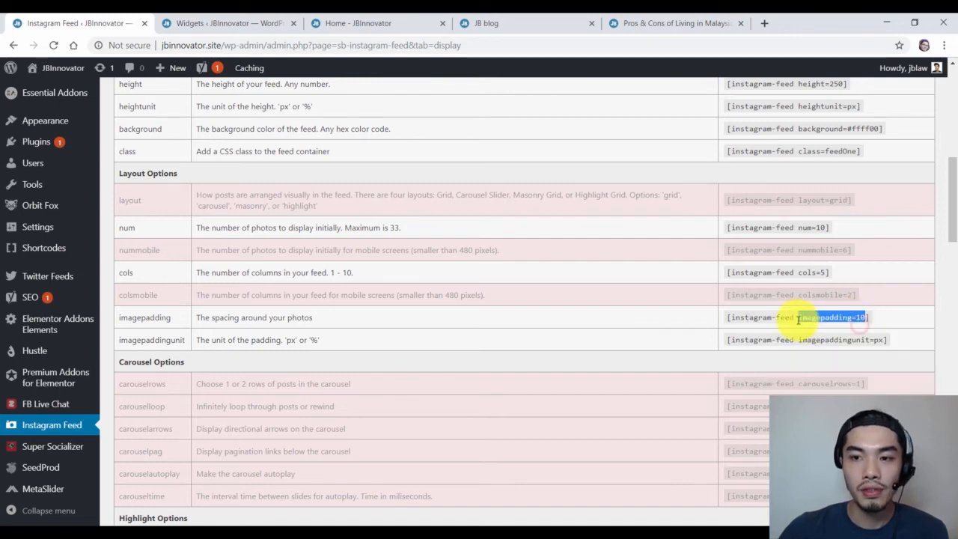
pyautogui.click(206, 24)
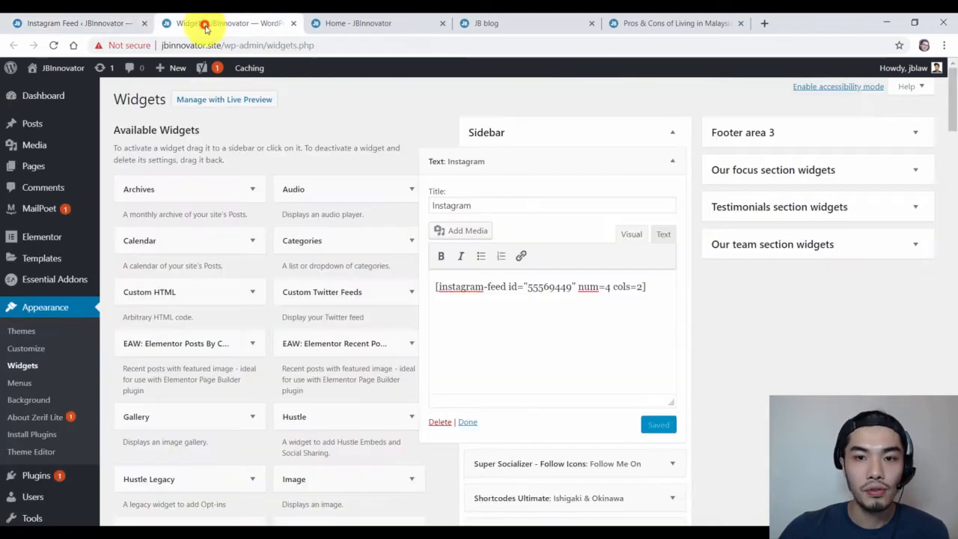
pyautogui.click(642, 288)
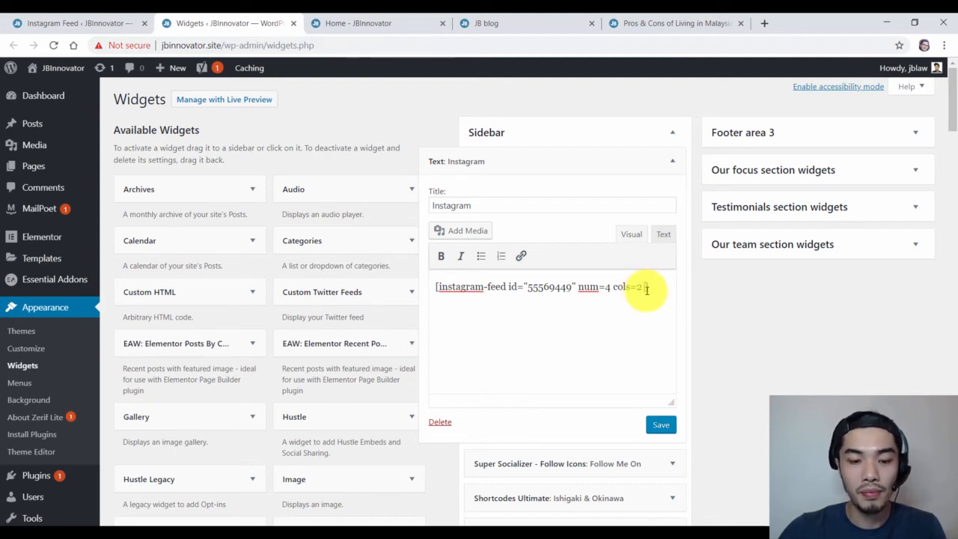
pyautogui.rightClick(645, 288)
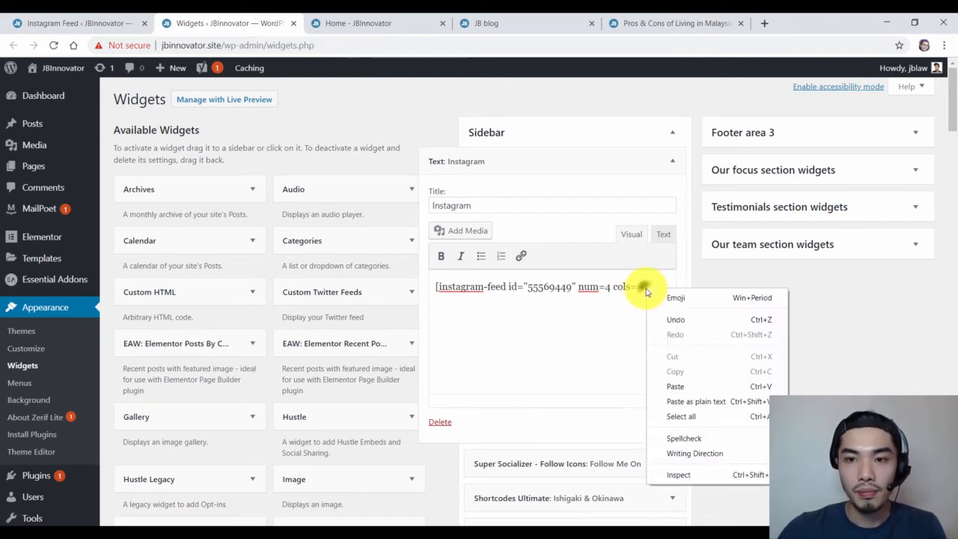
pyautogui.click(680, 385)
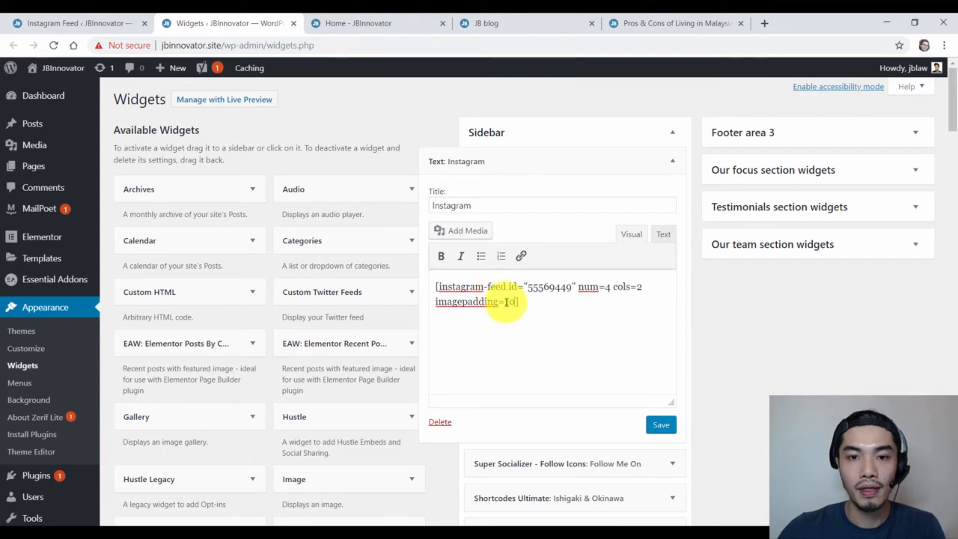
pyautogui.doubleClick(507, 301)
pyautogui.write('5')
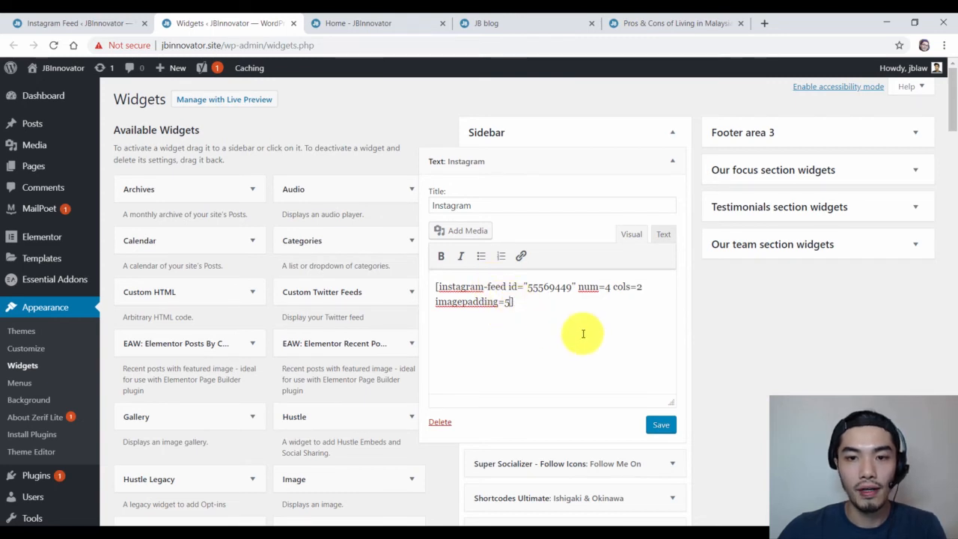
pyautogui.click(660, 424)
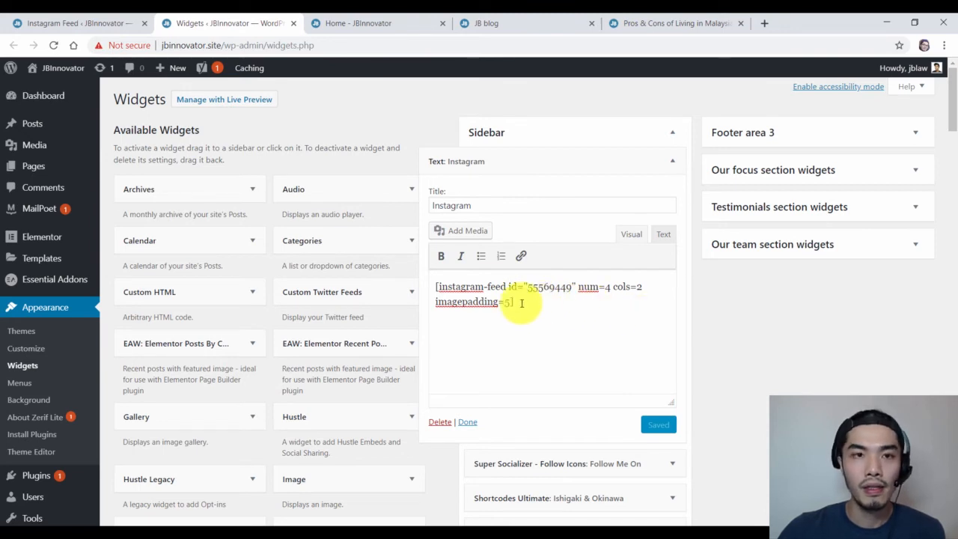
# Review the Instagram feed on the JB blog page and collapse the Instagram widget on the Widgets page.
pyautogui.click(493, 29)
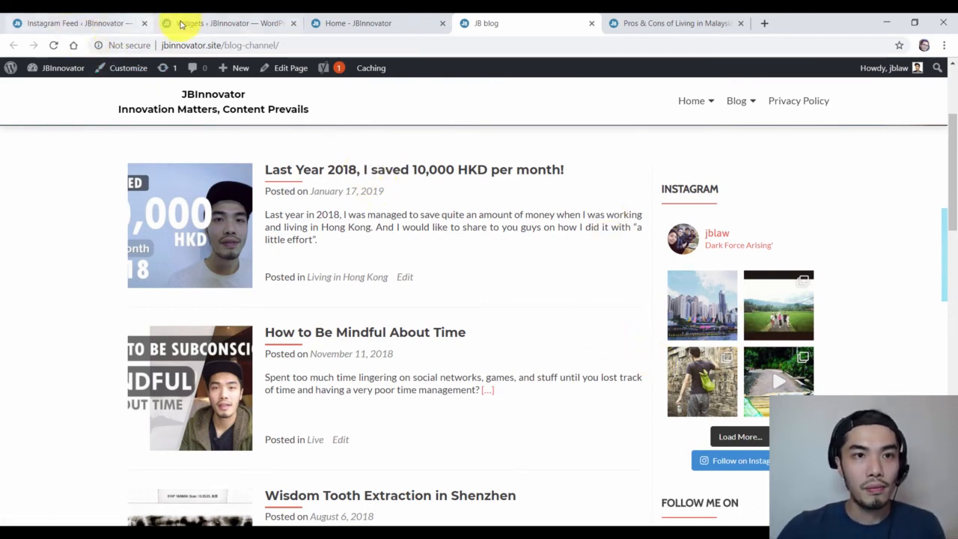
pyautogui.click(180, 25)
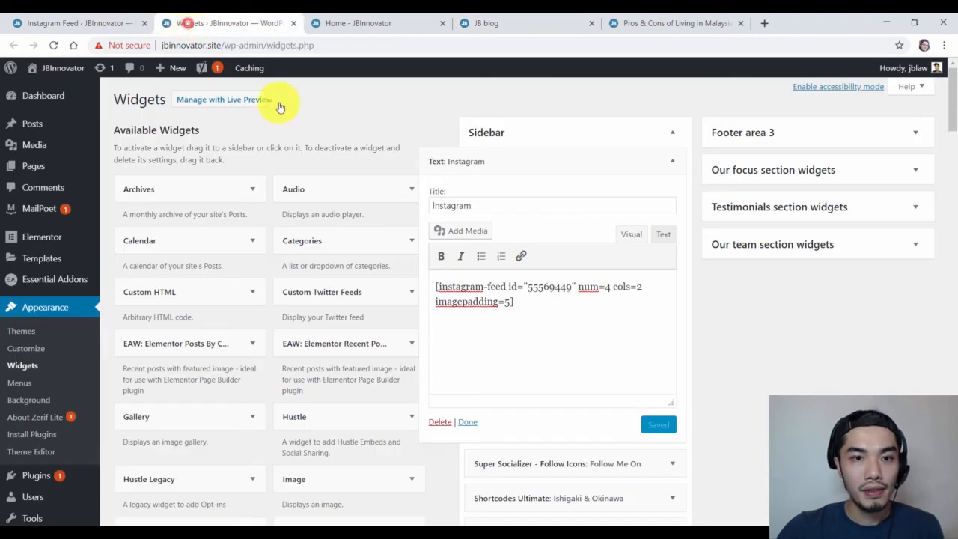
pyautogui.click(672, 163)
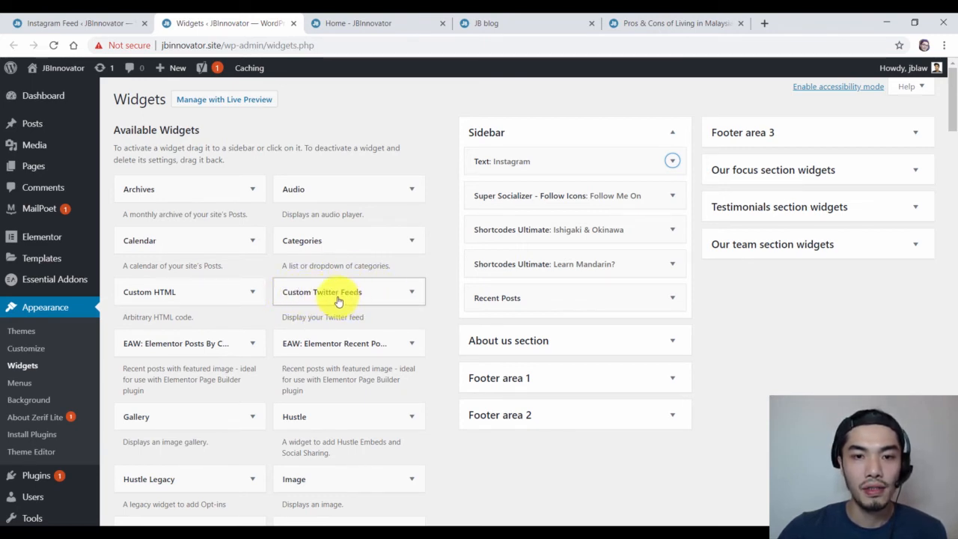
# Add a Custom Twitter Feeds widget at the top of the Sidebar area and title it "Twitter".
pyautogui.moveTo(342, 293); pyautogui.dragTo(541, 158)
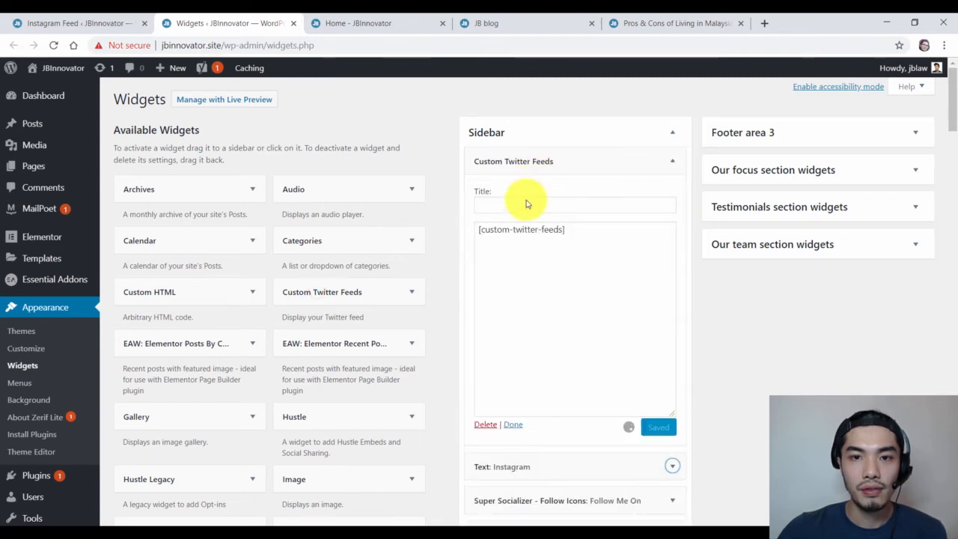
pyautogui.click(509, 208)
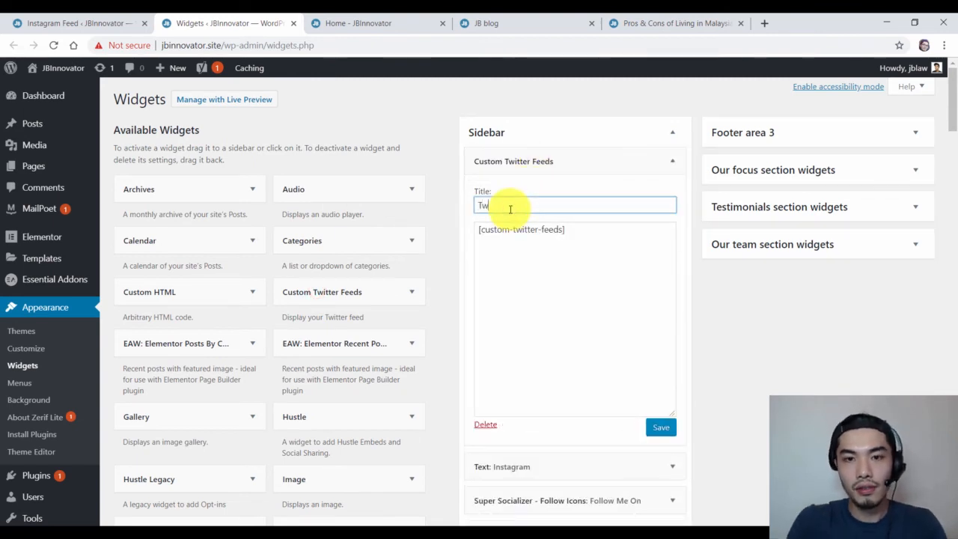
pyautogui.write('tter')
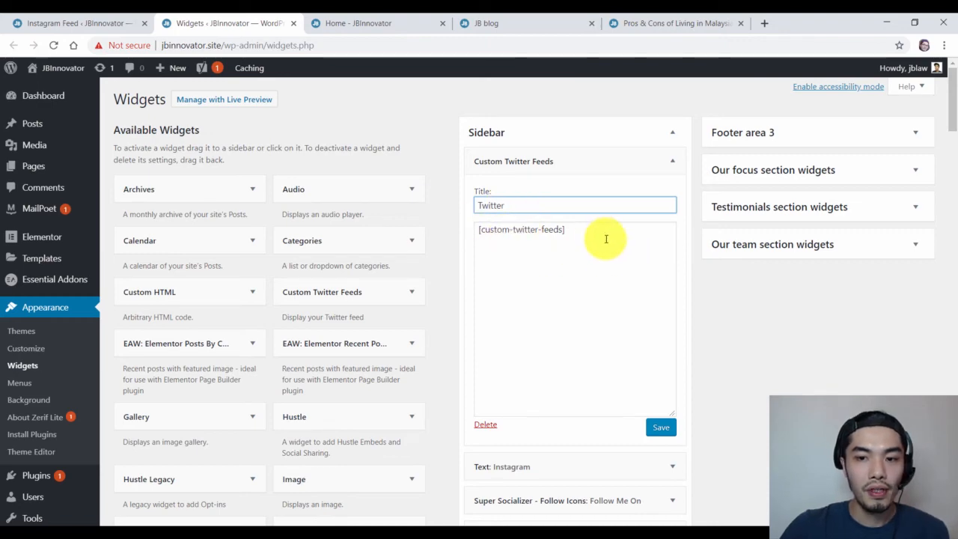
# Open the Twitter Feeds plugin's configuration page in a separate browser tab.
pyautogui.scroll(-4, 33, 329)
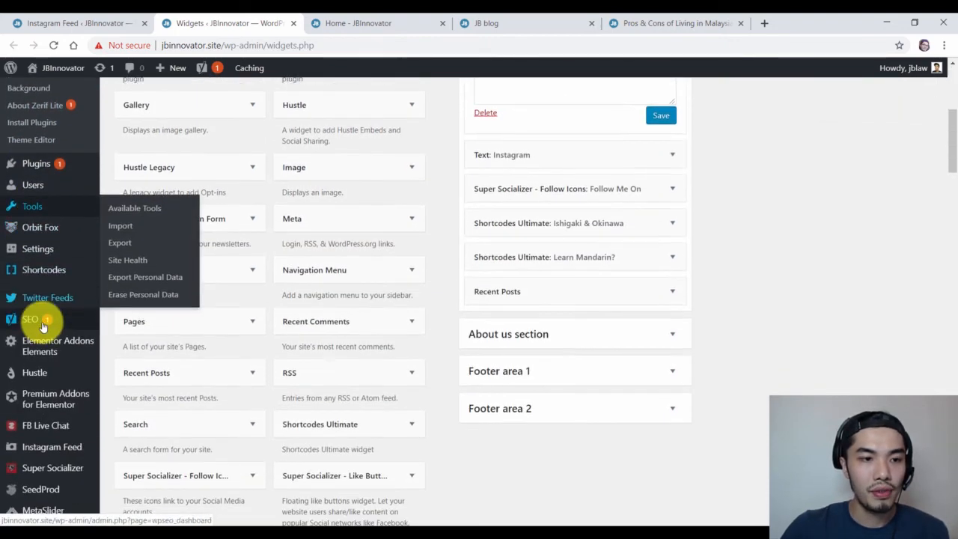
pyautogui.moveTo(38, 299)
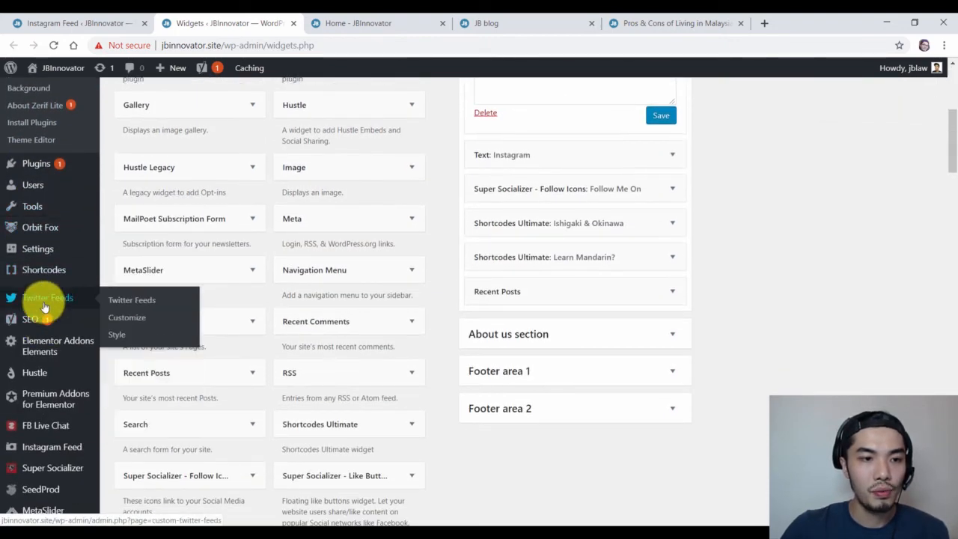
pyautogui.rightClick(129, 304)
pyautogui.click(146, 310)
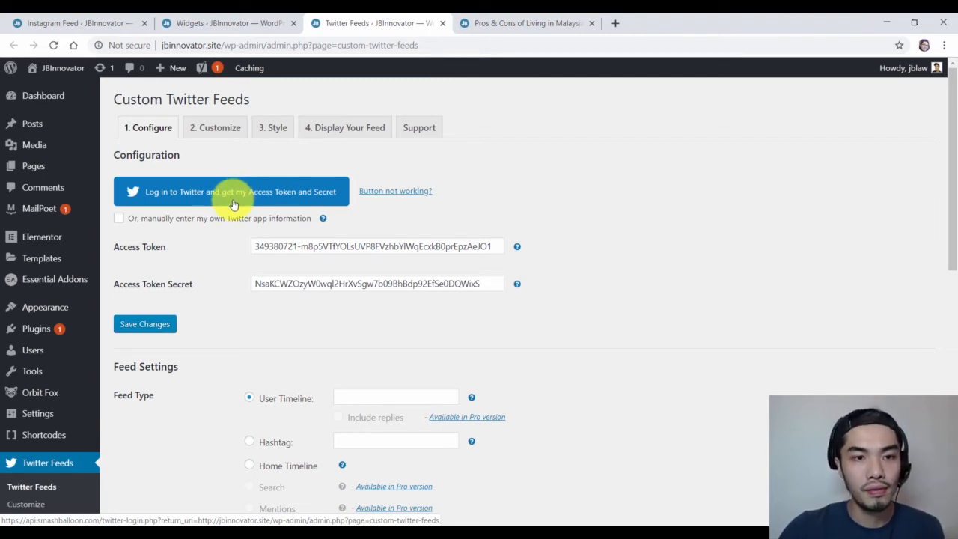
# Authorize the plugin through Twitter to retrieve the access token and secret, and open the Display Your Feed shortcode reference.
pyautogui.click(238, 203)
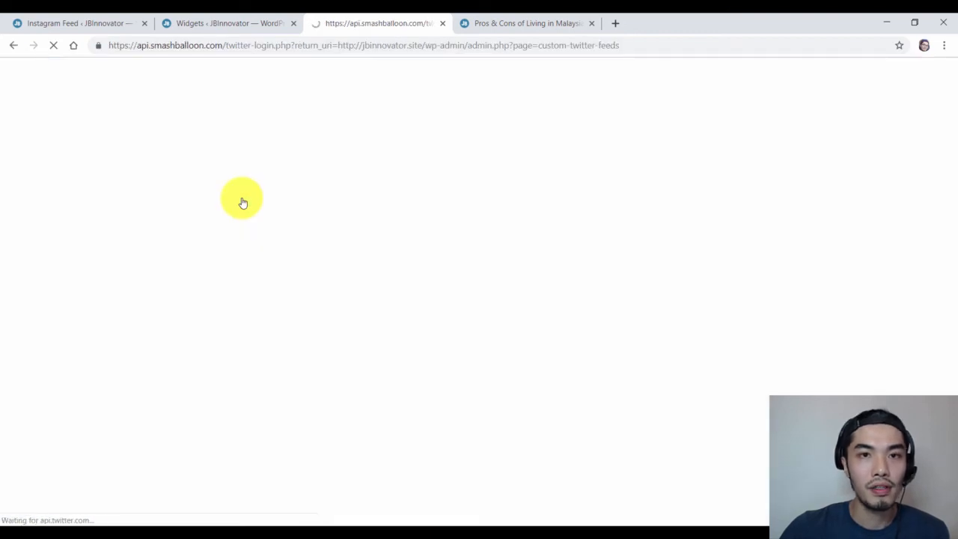
pyautogui.click(313, 178)
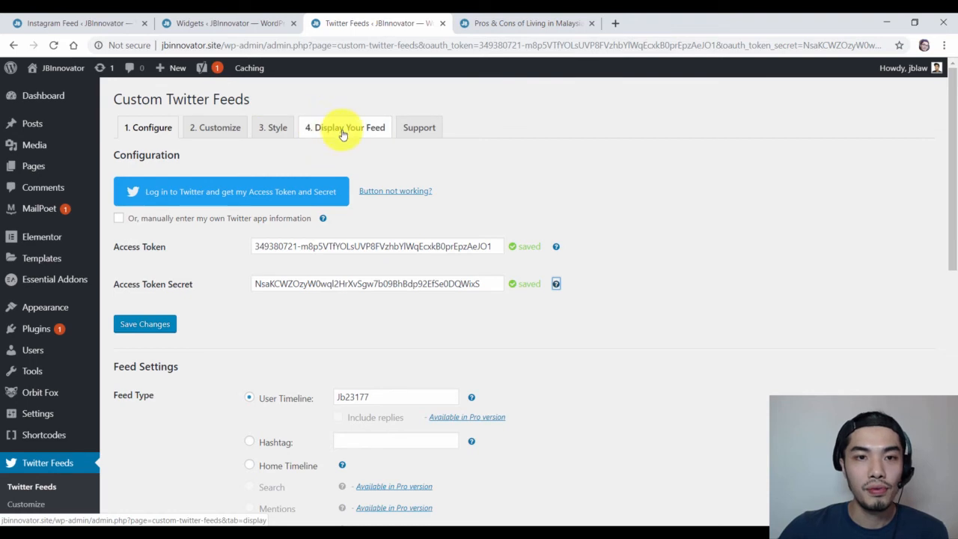
pyautogui.click(338, 130)
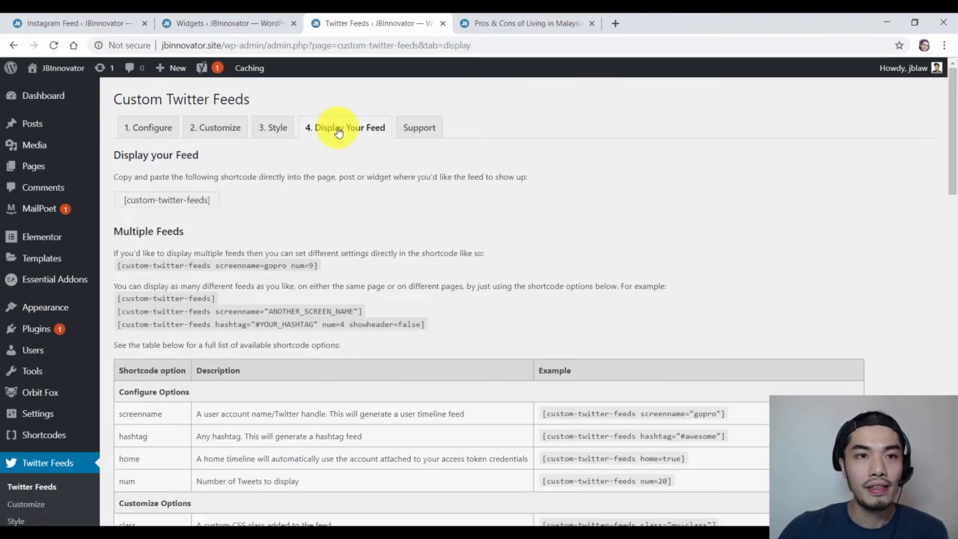
# Check the Twitter widget's shortcode and copy the include="author,date,text,avatar" option from the plugin's Show/Hide Options.
pyautogui.click(226, 24)
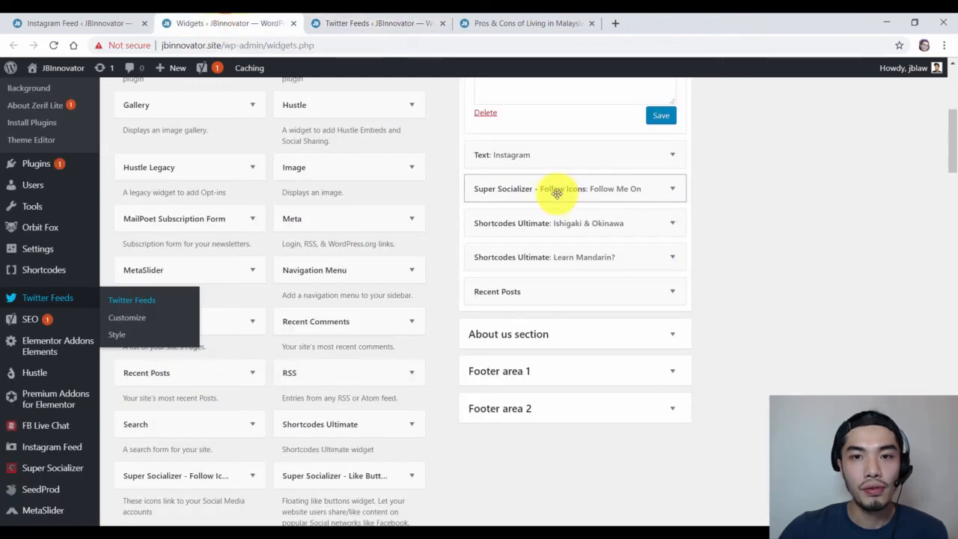
pyautogui.scroll(4, 556, 184)
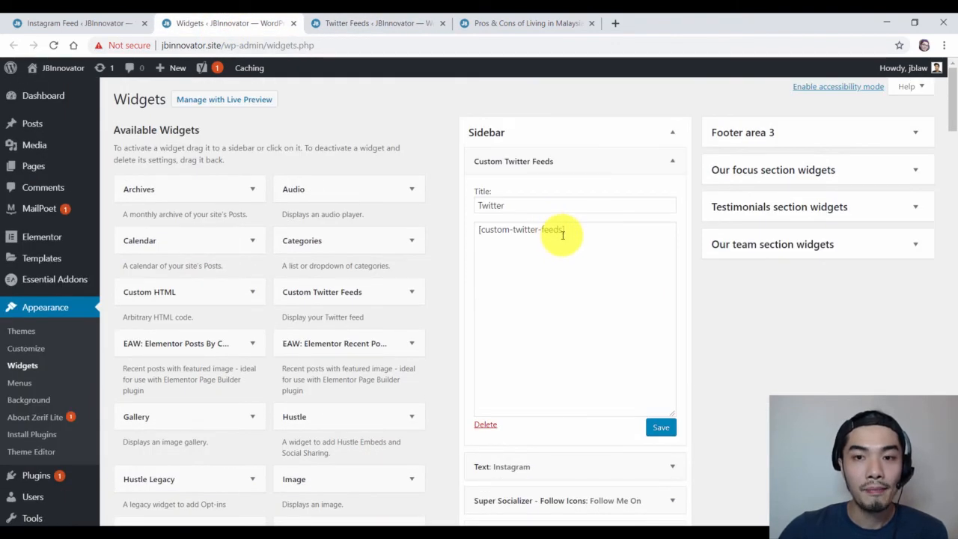
pyautogui.click(396, 24)
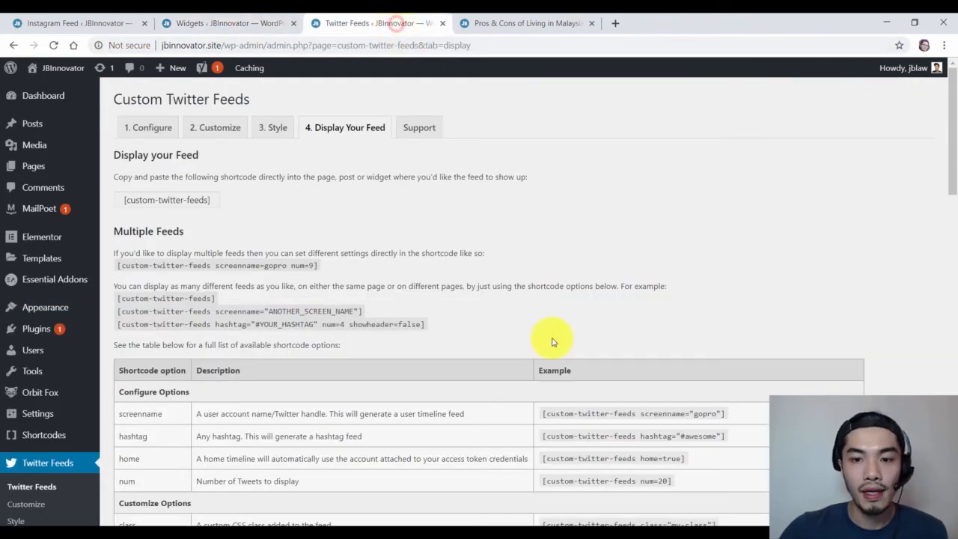
pyautogui.scroll(-3, 555, 348)
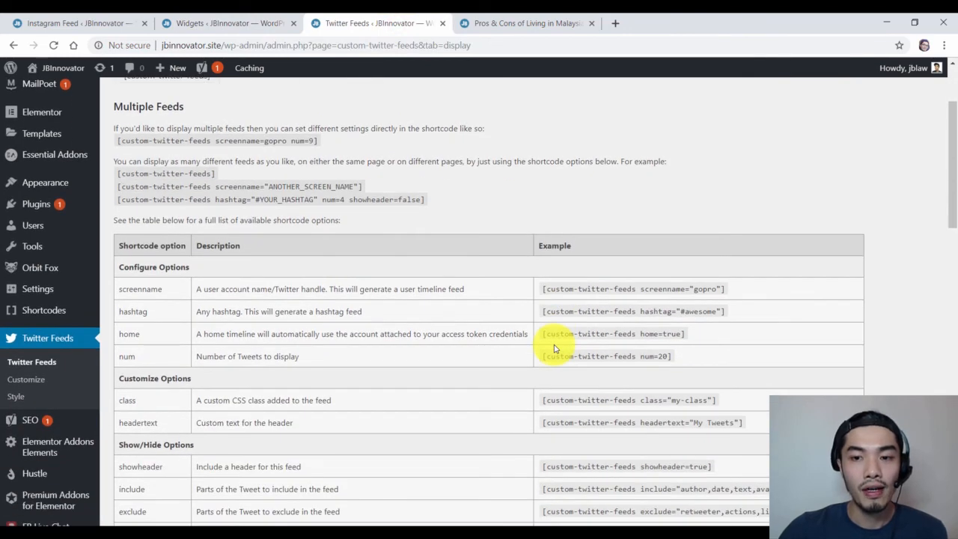
pyautogui.scroll(-3, 554, 348)
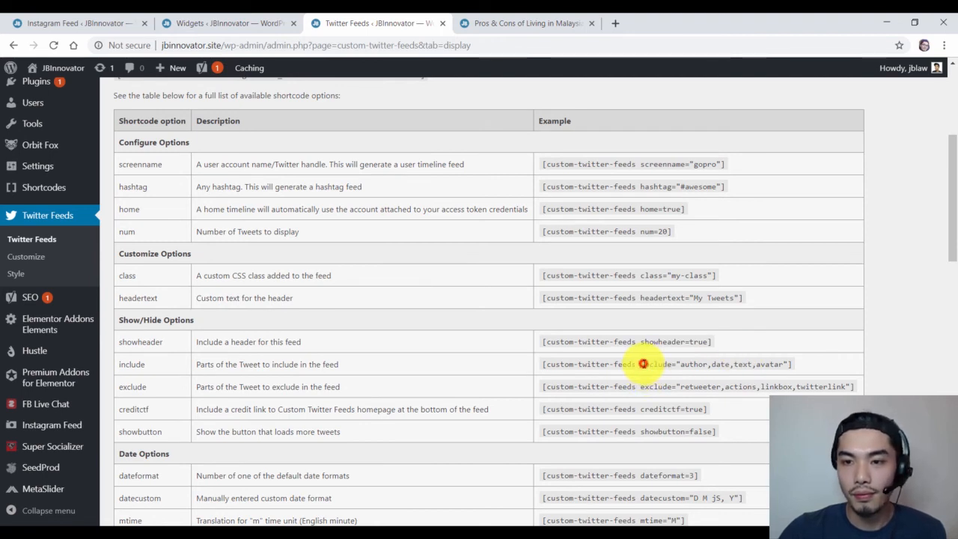
pyautogui.moveTo(643, 364); pyautogui.dragTo(795, 362)
pyautogui.hotkey('ctrl', 'c')
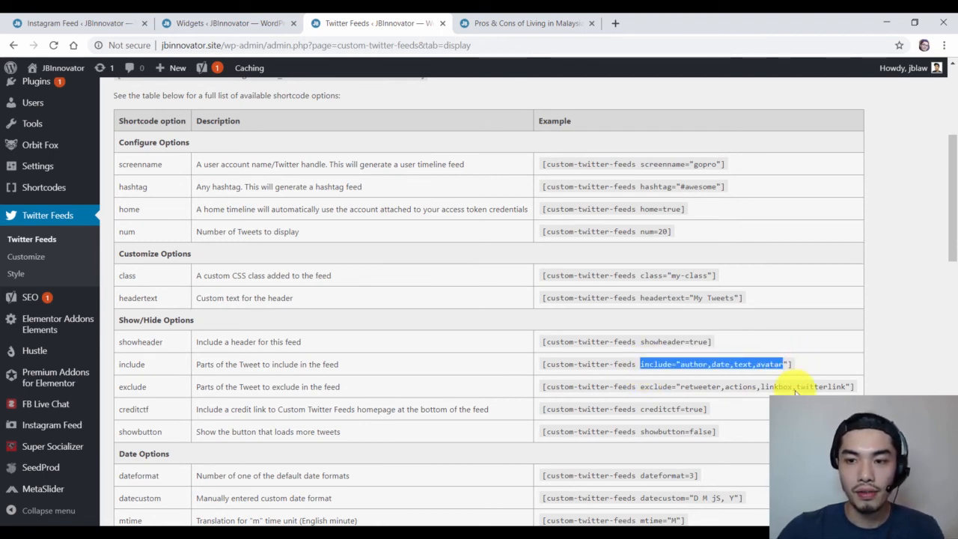
# Add include="author,date,text,avatar" inside the Twitter widget's custom-twitter-feeds shortcode and save the widget.
pyautogui.click(238, 24)
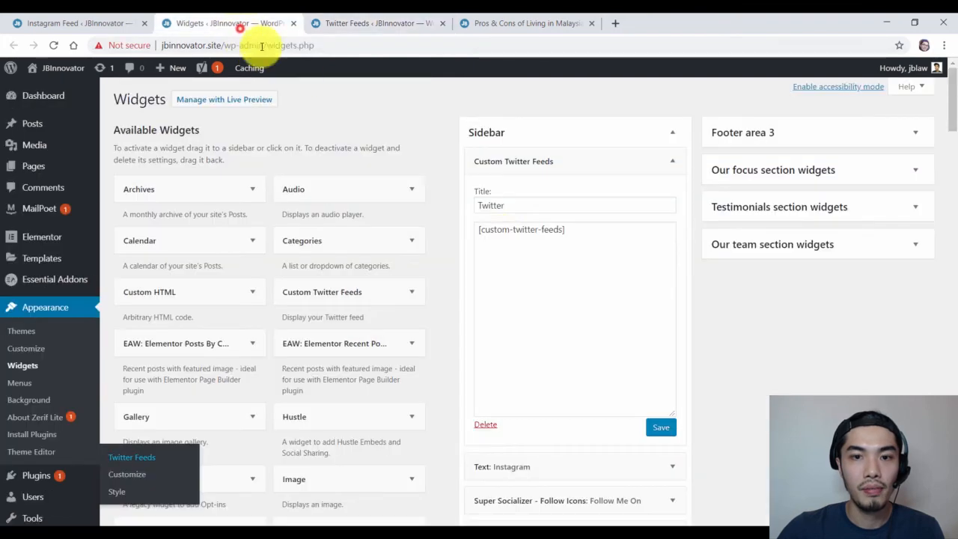
pyautogui.click(561, 228)
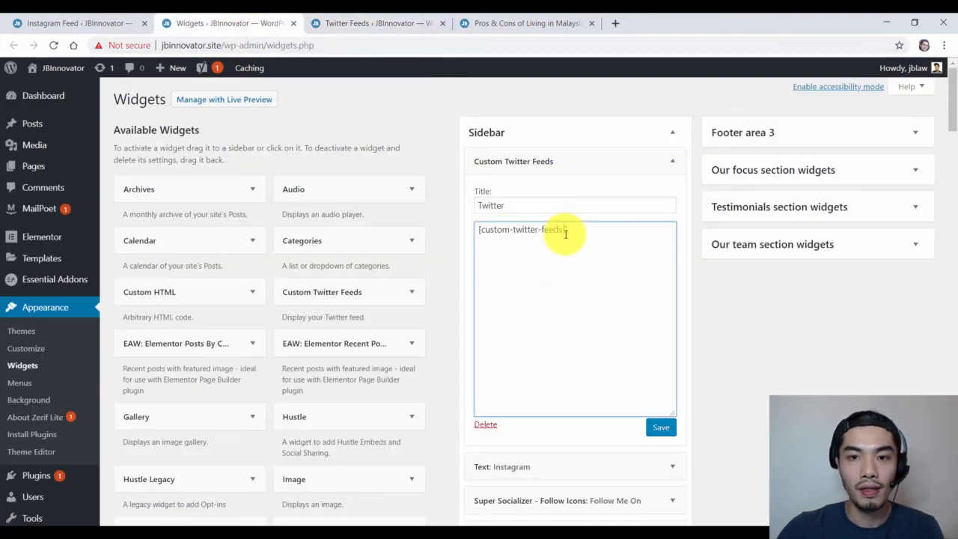
pyautogui.hotkey('ctrl', 'v')
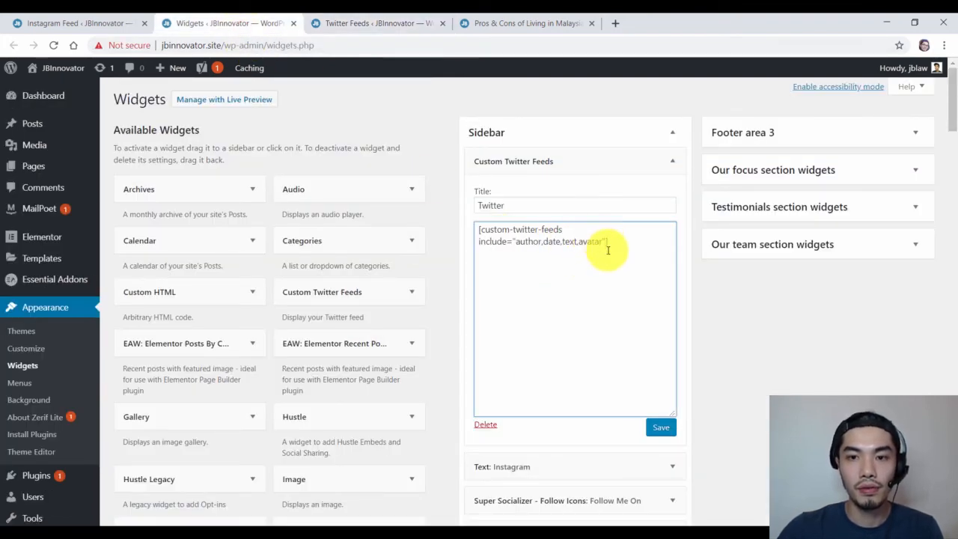
pyautogui.click(661, 427)
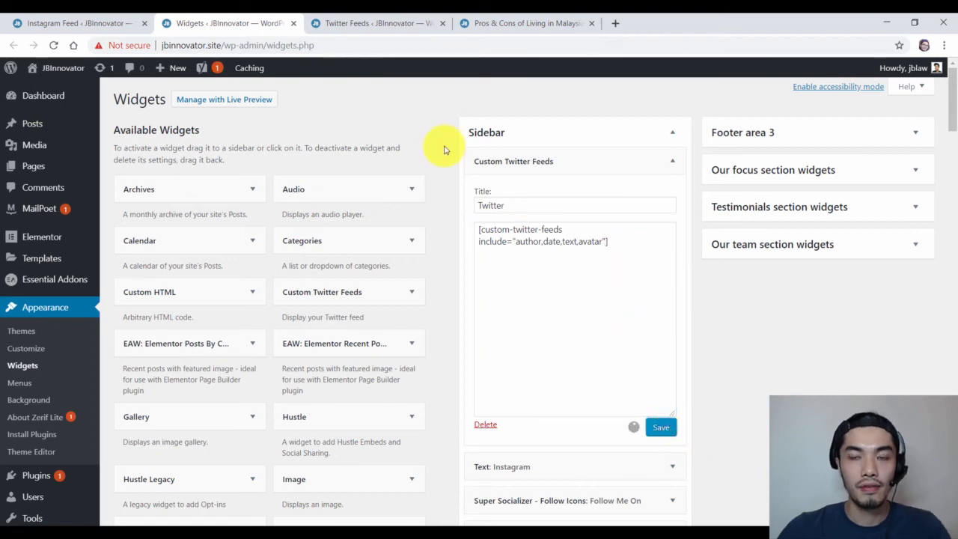
# Open the JB blog page and look through the Twitter feed in its sidebar.
pyautogui.click(528, 23)
pyautogui.click(739, 100)
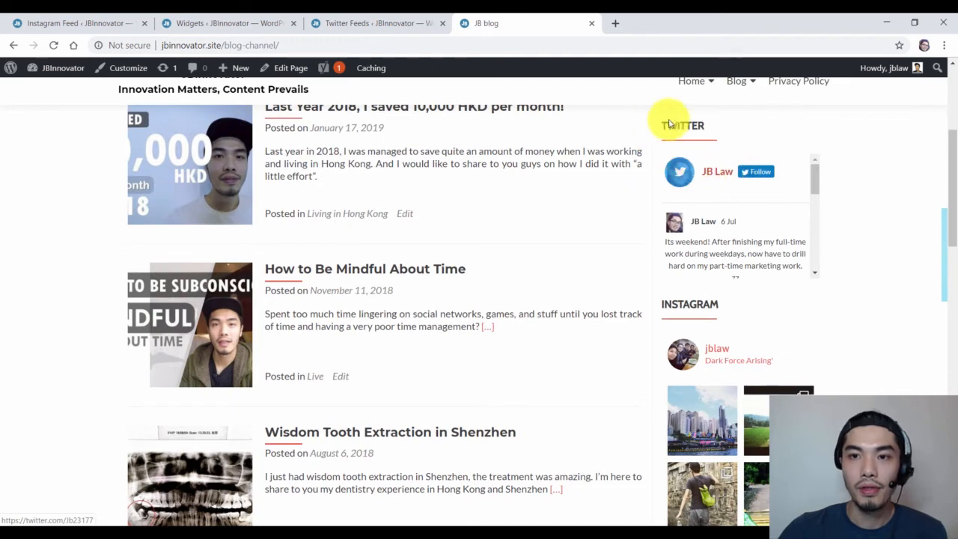
pyautogui.scroll(-1, 816, 185)
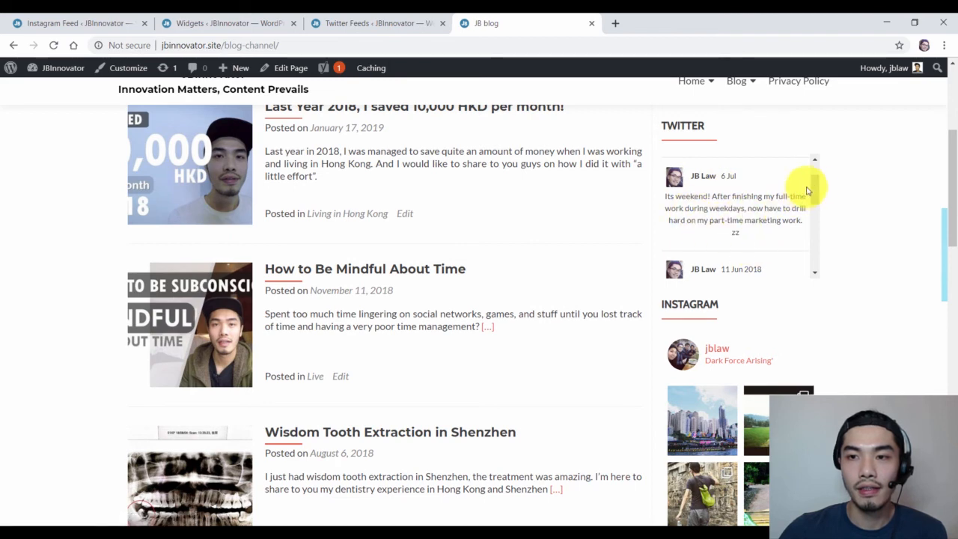
pyautogui.scroll(1, 811, 187)
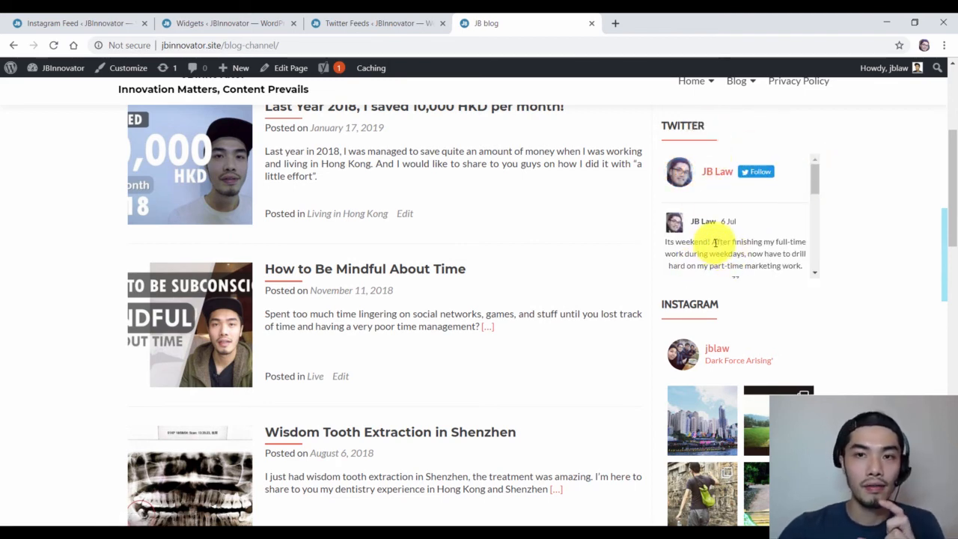
# Copy the height=500px option from the Style Options of the Twitter Feeds shortcode reference.
pyautogui.click(122, 26)
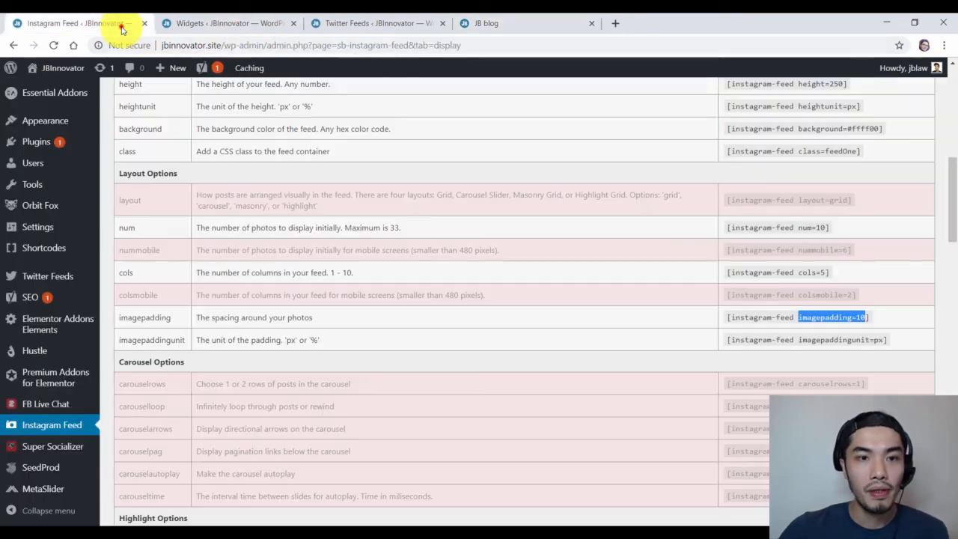
pyautogui.click(225, 23)
pyautogui.click(372, 23)
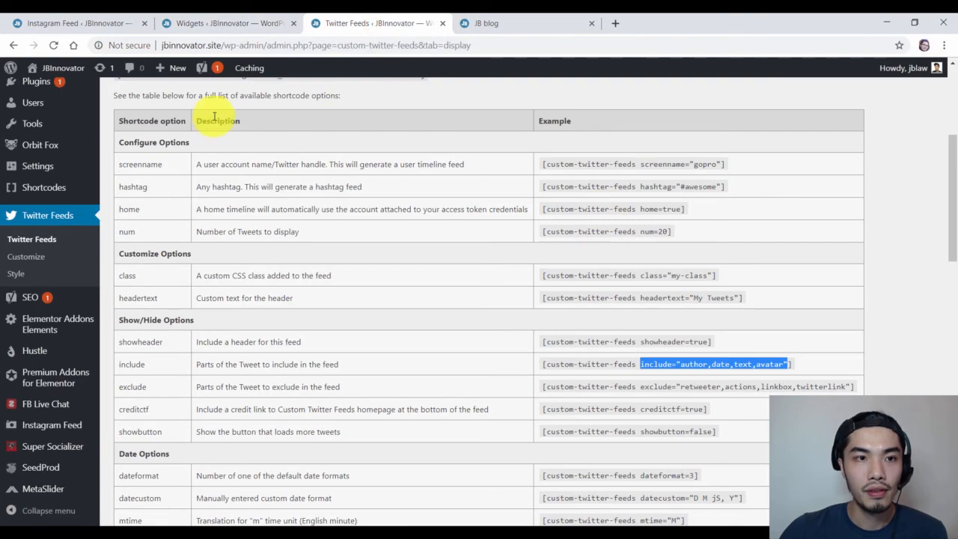
pyautogui.scroll(-1, 271, 184)
pyautogui.scroll(-6, 270, 184)
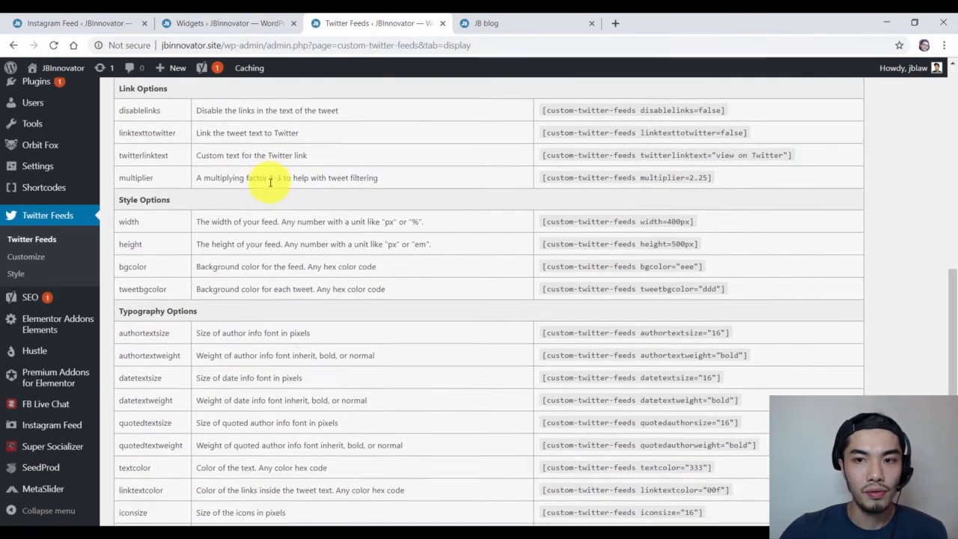
pyautogui.scroll(2, 267, 181)
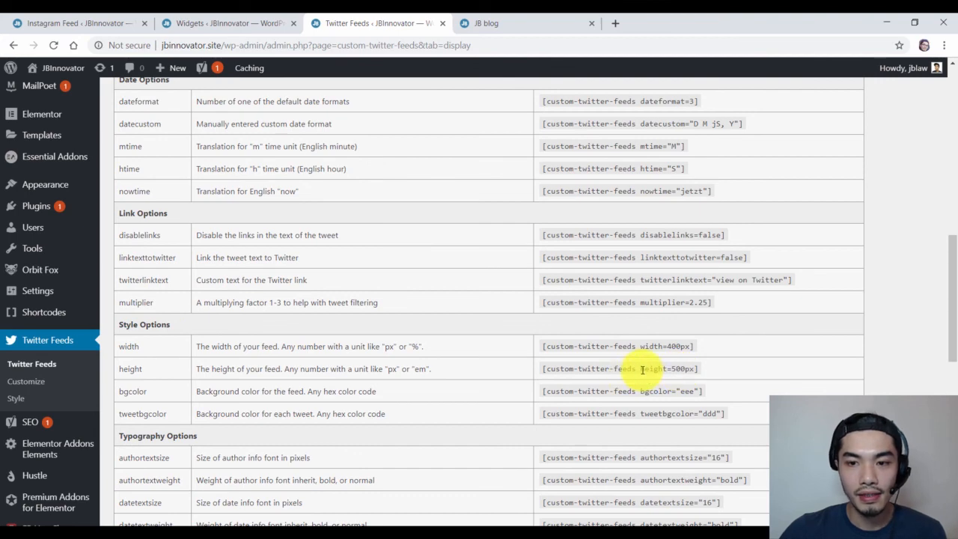
pyautogui.moveTo(642, 369); pyautogui.dragTo(693, 368)
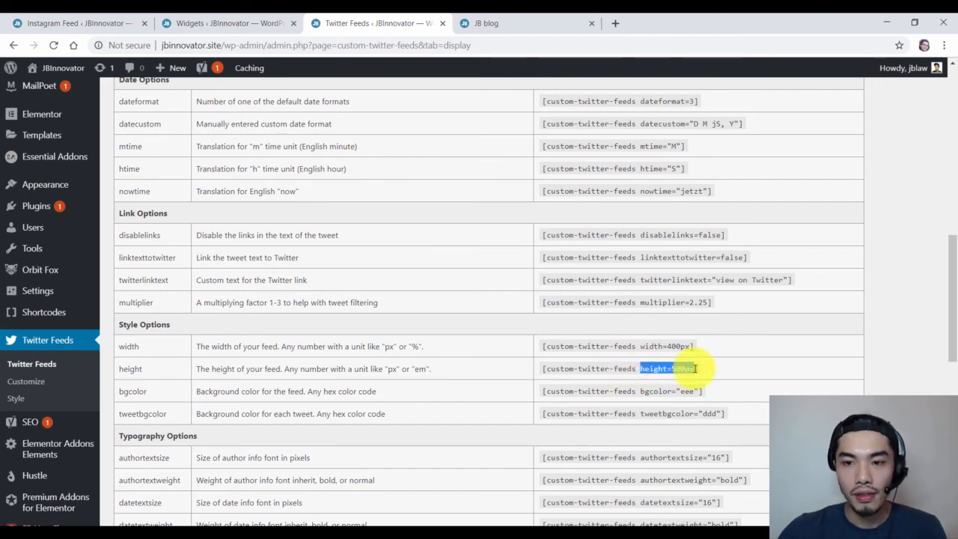
# Insert the height option after include in the Twitter widget's shortcode, set it to 800px, and save the widget.
pyautogui.click(241, 23)
pyautogui.click(604, 241)
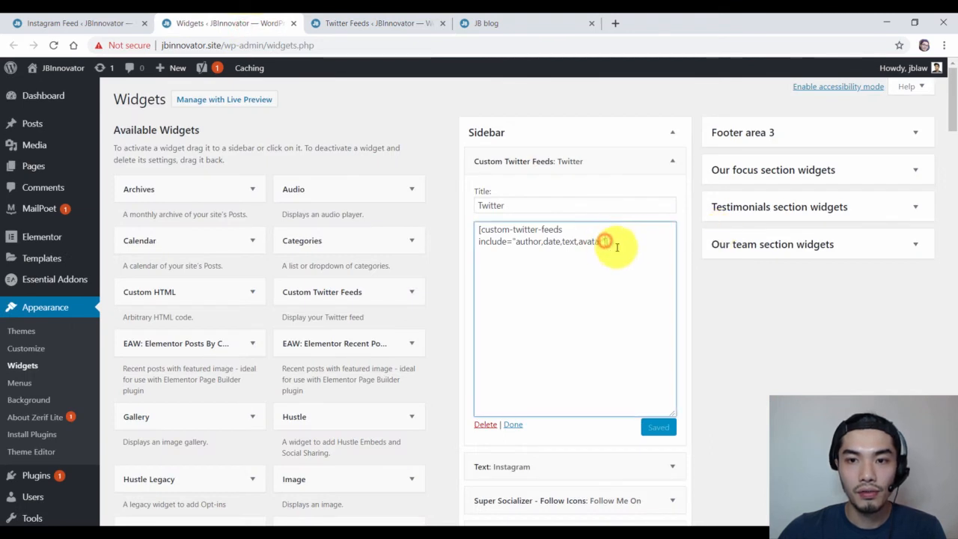
pyautogui.rightClick(607, 243)
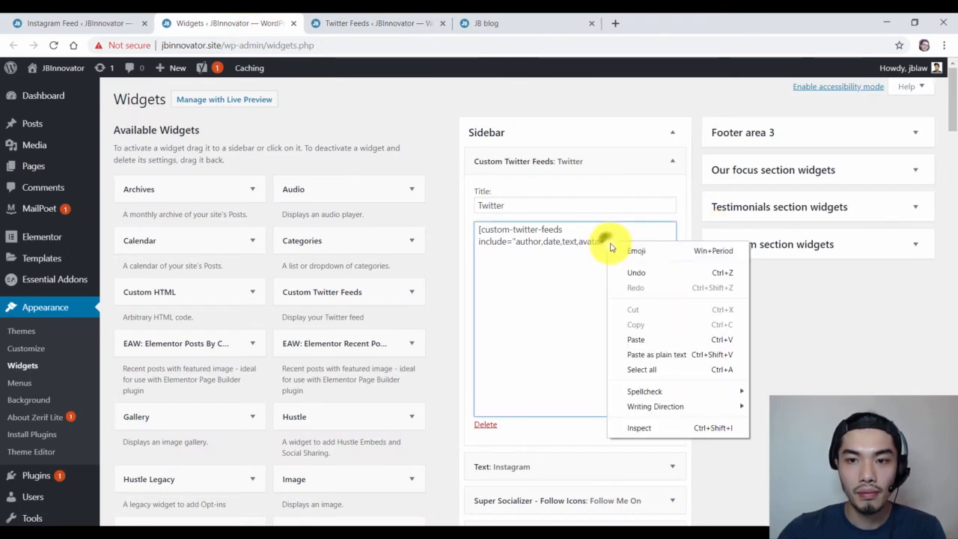
pyautogui.click(636, 339)
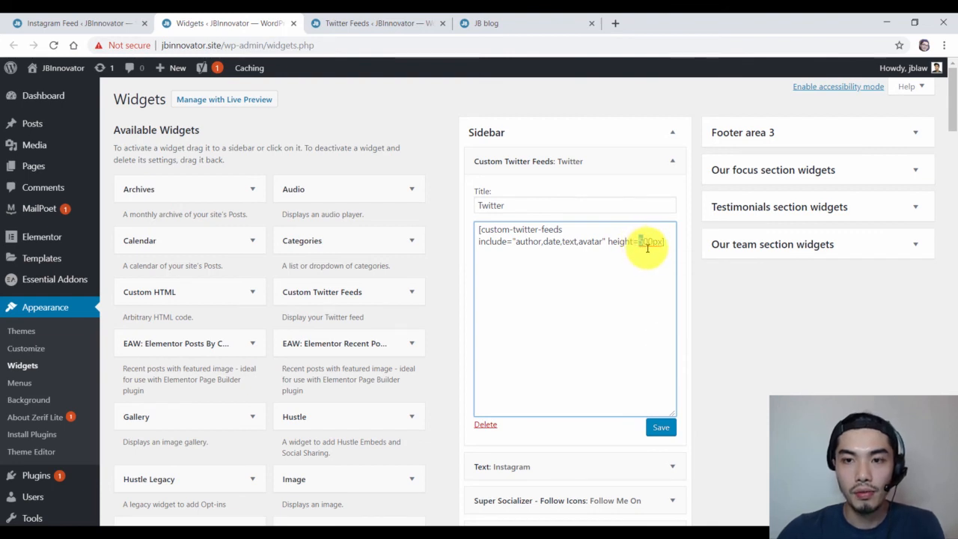
pyautogui.click(658, 426)
# Reload the JB blog page and review the height of the sidebar's Twitter feed.
pyautogui.click(492, 24)
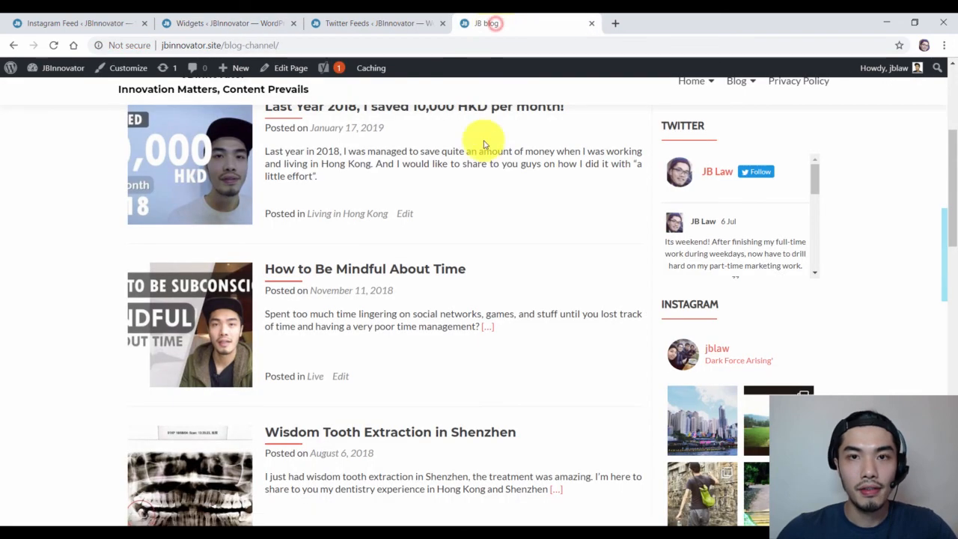
pyautogui.press('F5')
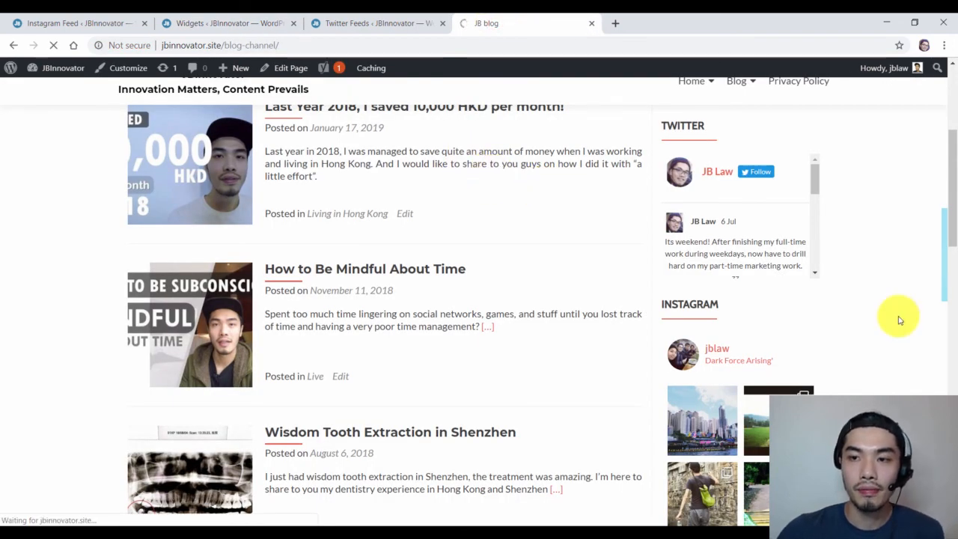
pyautogui.scroll(-2, 716, 192)
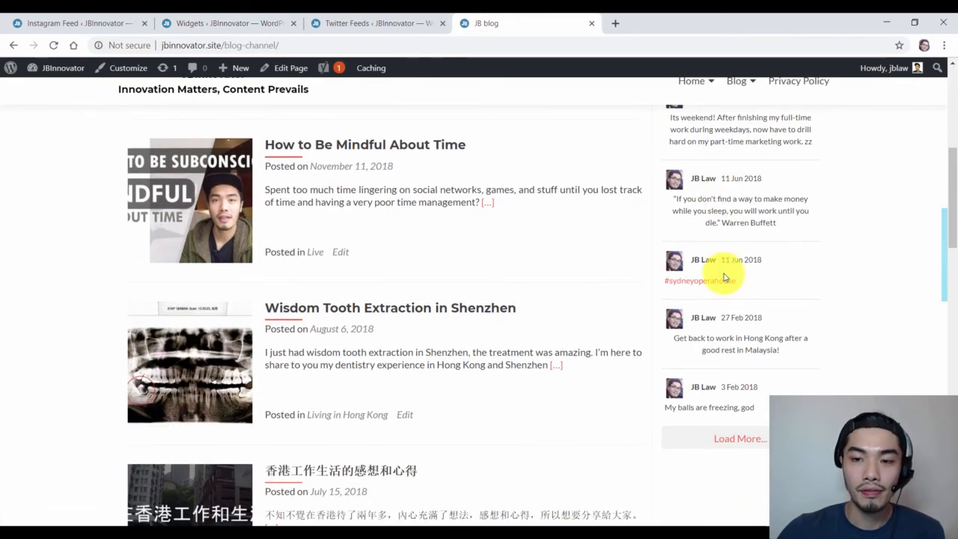
pyautogui.scroll(3, 699, 280)
# Examine the Twitter Feeds shortcode options table from the Configure Options down to the Typography Options.
pyautogui.click(376, 29)
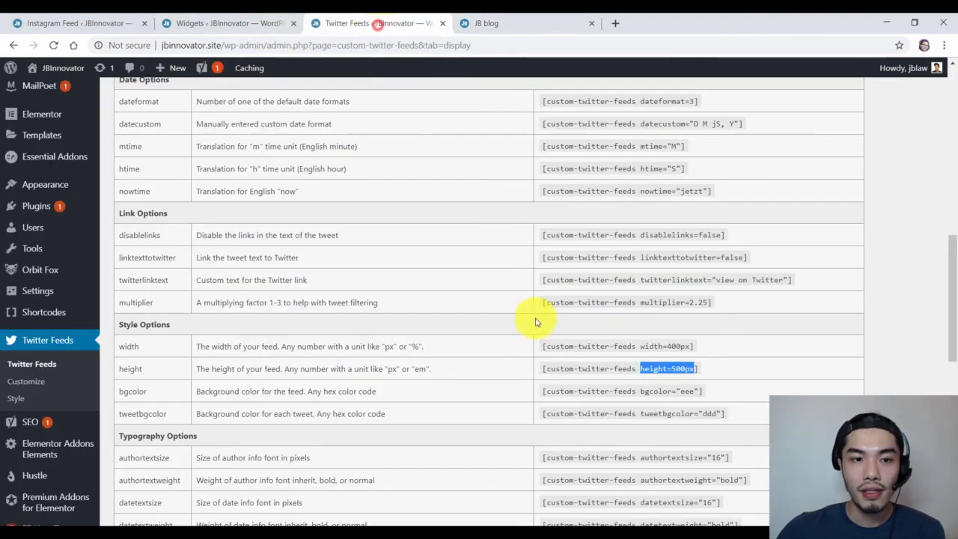
pyautogui.scroll(5, 534, 322)
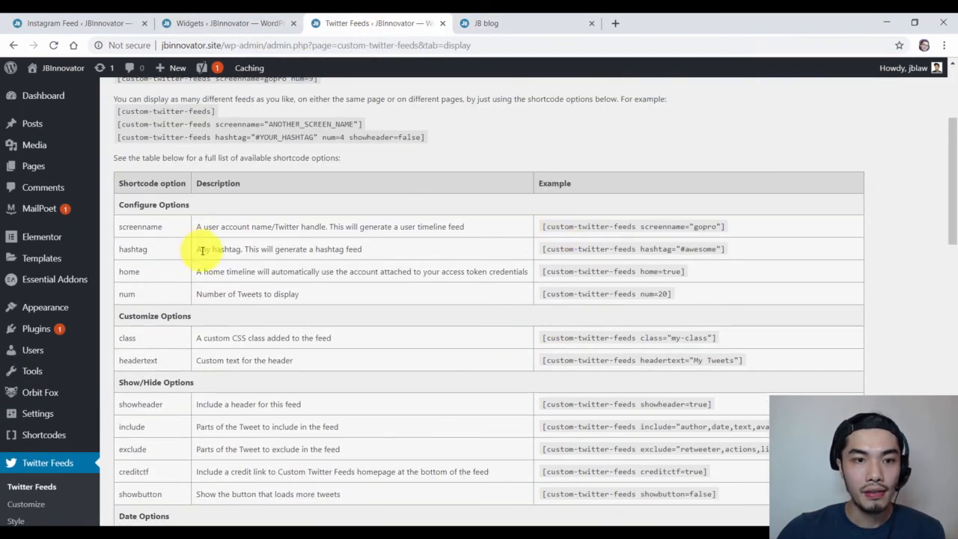
pyautogui.scroll(-7, 201, 246)
pyautogui.moveTo(697, 306); pyautogui.dragTo(639, 306)
pyautogui.scroll(-1, 639, 325)
pyautogui.scroll(-2, 640, 325)
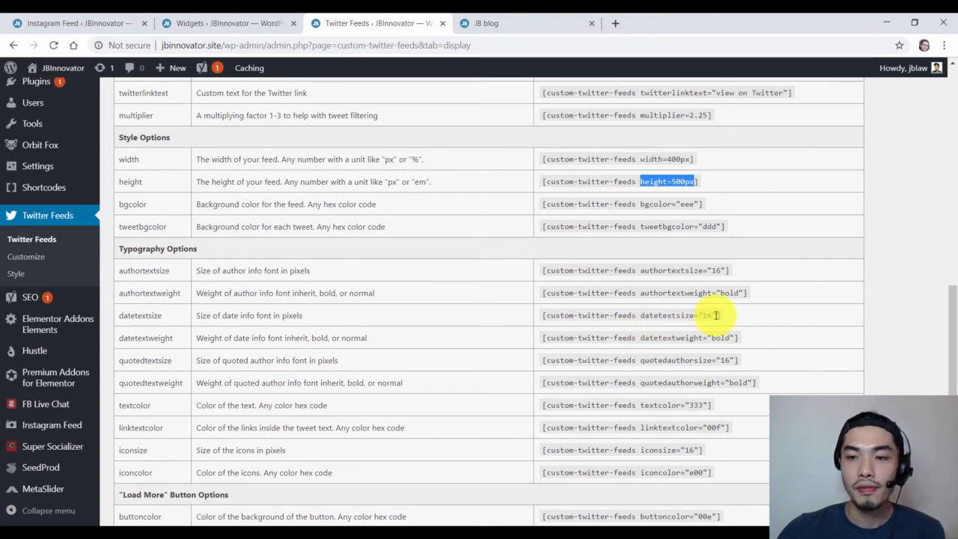
# Remove the trial text after height=800px in the Twitter widget's shortcode and save the widget.
pyautogui.click(228, 23)
pyautogui.doubleClick(663, 241)
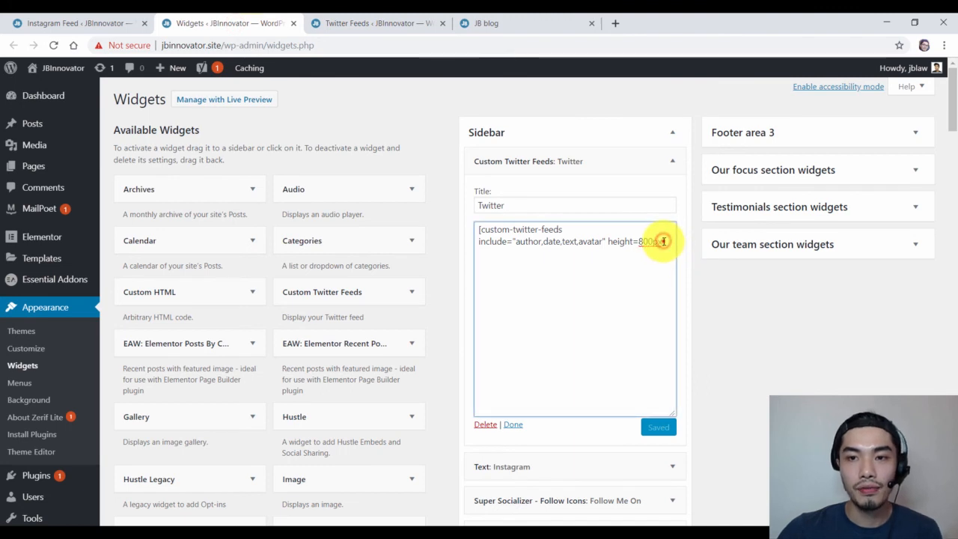
pyautogui.click(661, 241)
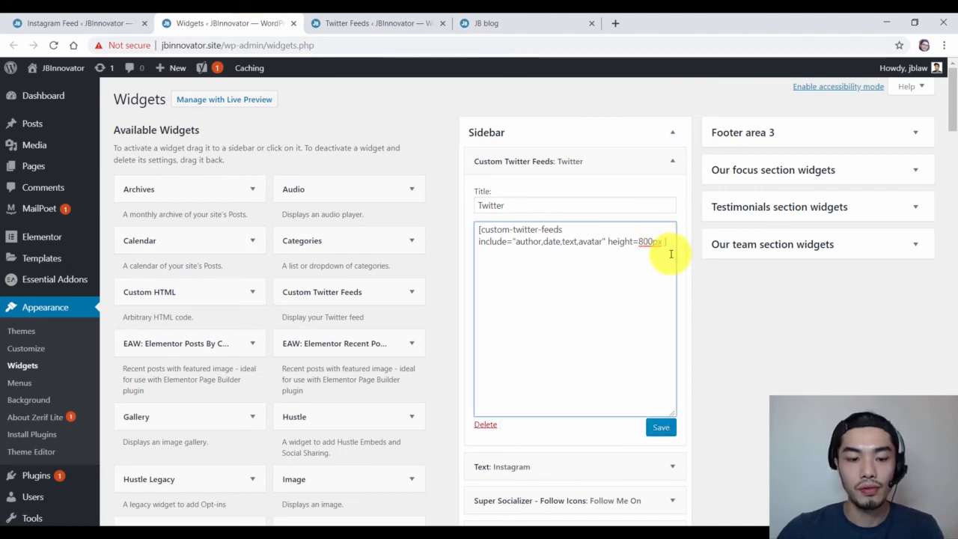
pyautogui.press('BackSpace')
pyautogui.press('BackSpace')
pyautogui.press('BackSpace')
pyautogui.press('BackSpace')
pyautogui.press('BackSpace')
pyautogui.press('BackSpace')
pyautogui.press('BackSpace')
pyautogui.press('BackSpace')
pyautogui.press('BackSpace')
pyautogui.press('BackSpace')
pyautogui.press('BackSpace')
pyautogui.press('BackSpace')
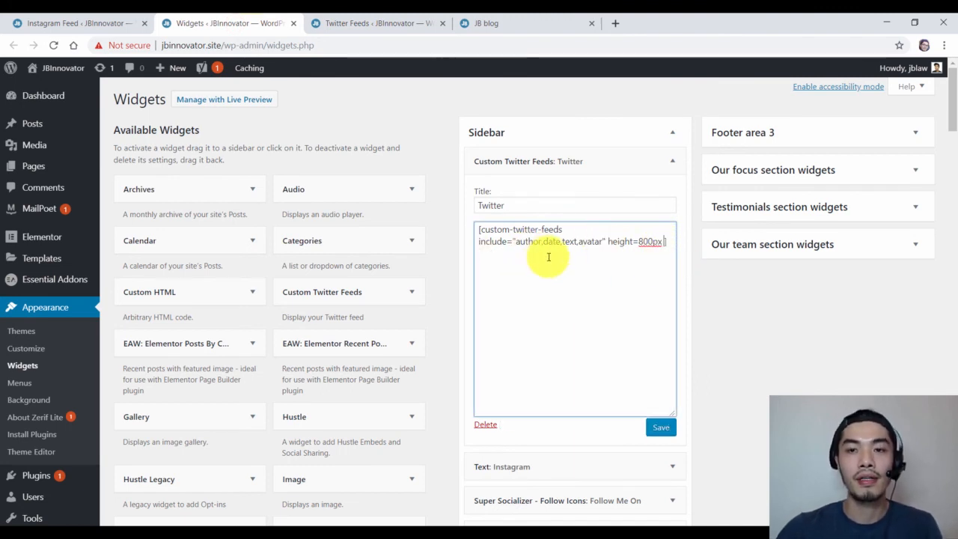
pyautogui.click(661, 427)
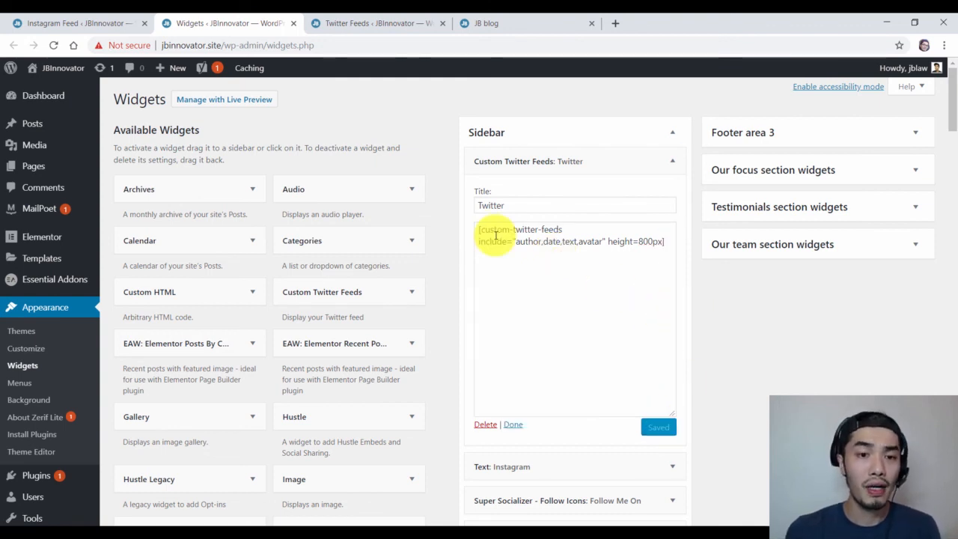